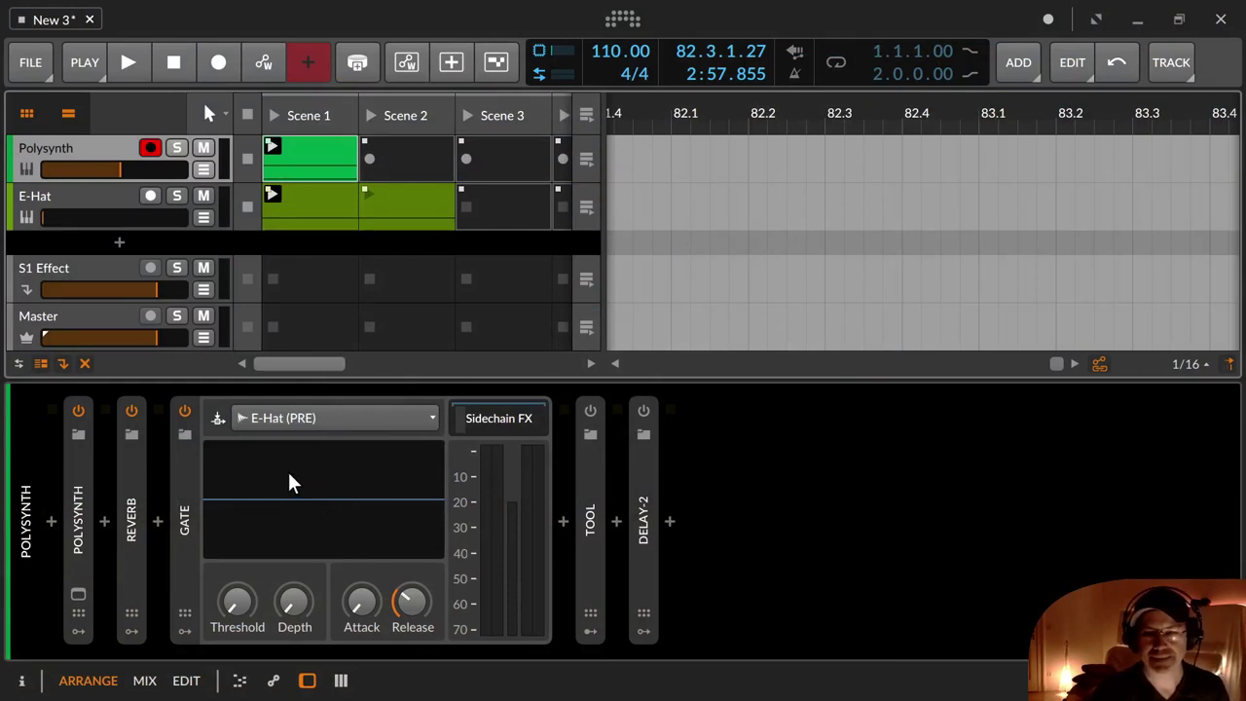
Toggle the Gate device off and on, and look through its preset browser without choosing a replacement.
{"action": "left_click", "coordinate": [190, 511]}
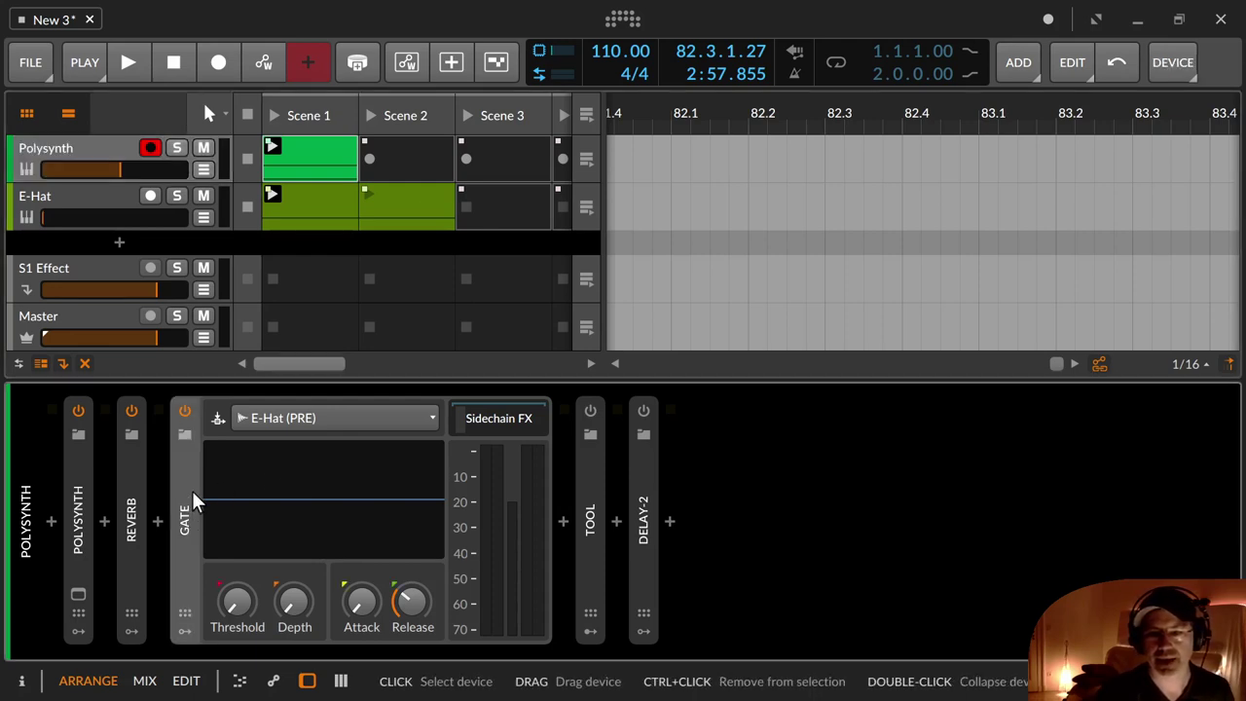
{"action": "left_click", "coordinate": [185, 411]}
{"action": "left_click", "coordinate": [185, 411]}
{"action": "left_click", "coordinate": [186, 435]}
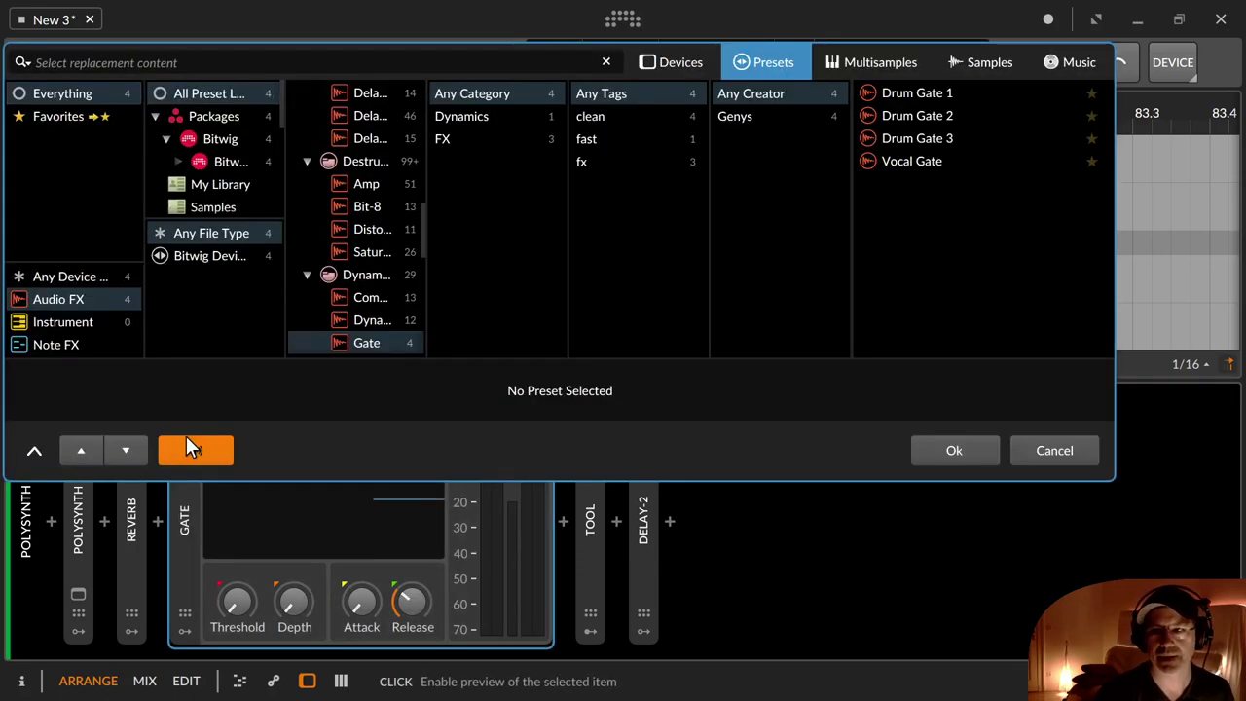
{"action": "left_click", "coordinate": [1056, 457]}
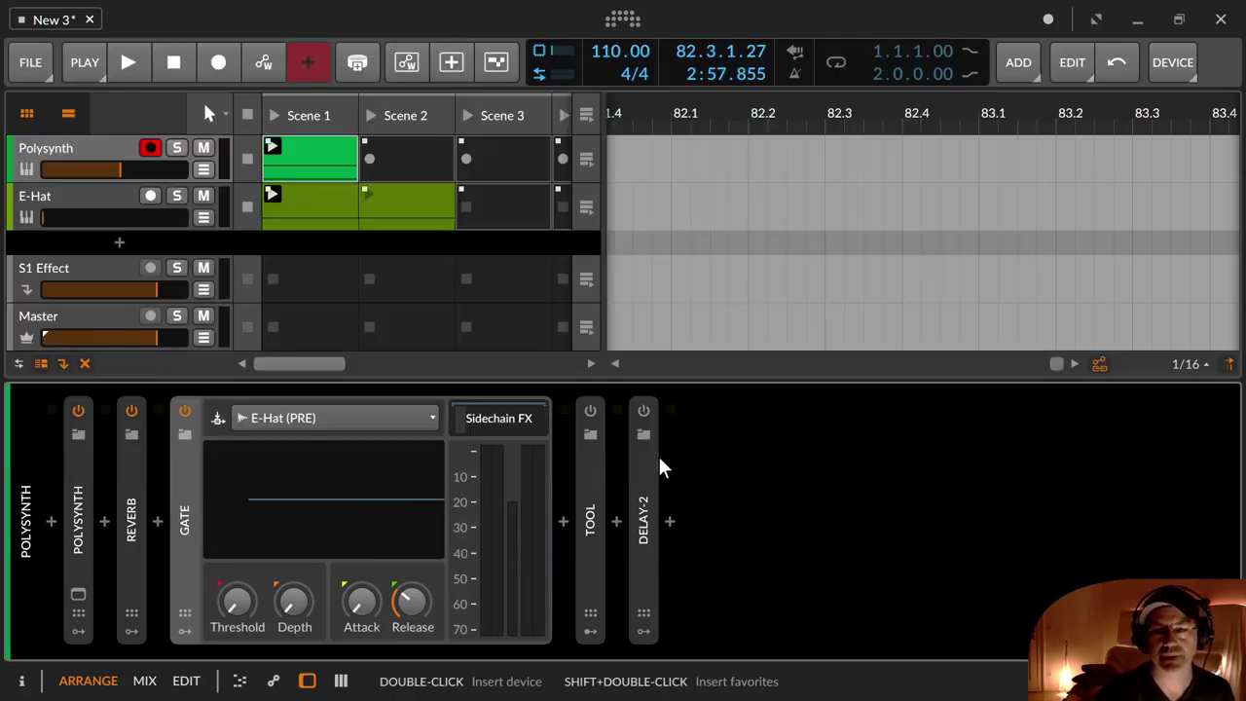
Show and hide the Gate device's remote controls and modulators.
{"action": "left_click", "coordinate": [185, 611]}
{"action": "left_click", "coordinate": [185, 629]}
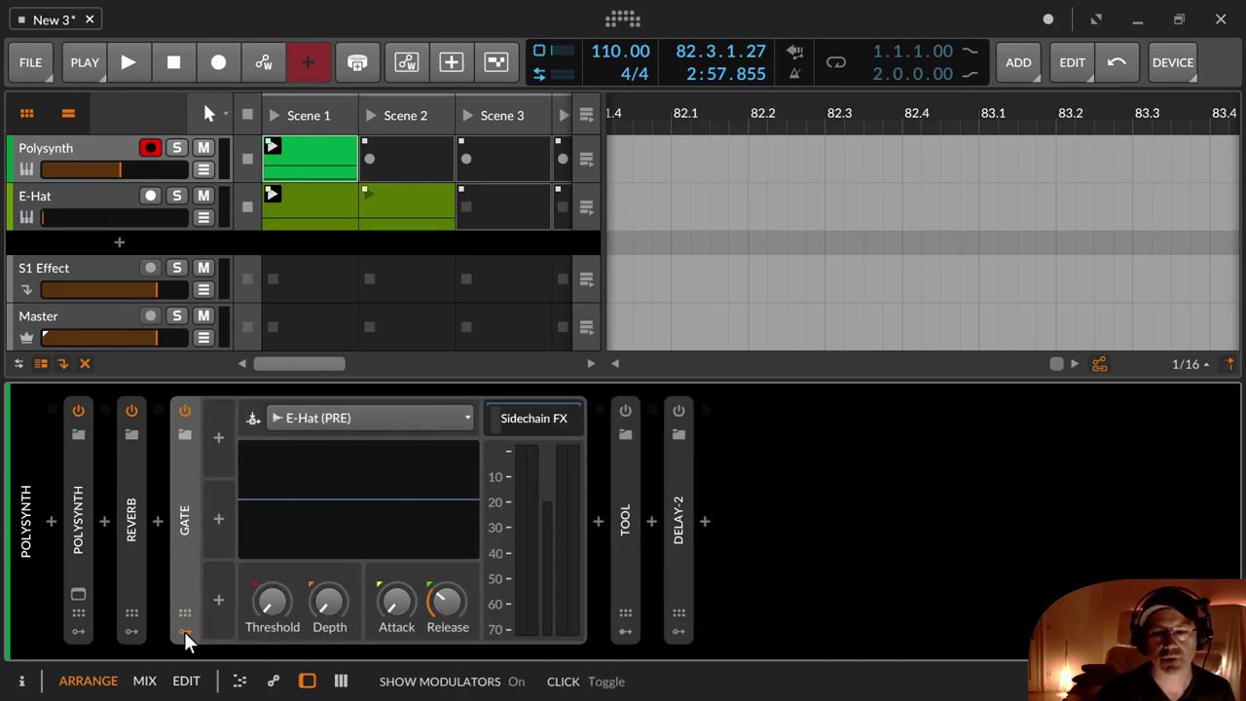
{"action": "left_click", "coordinate": [184, 631]}
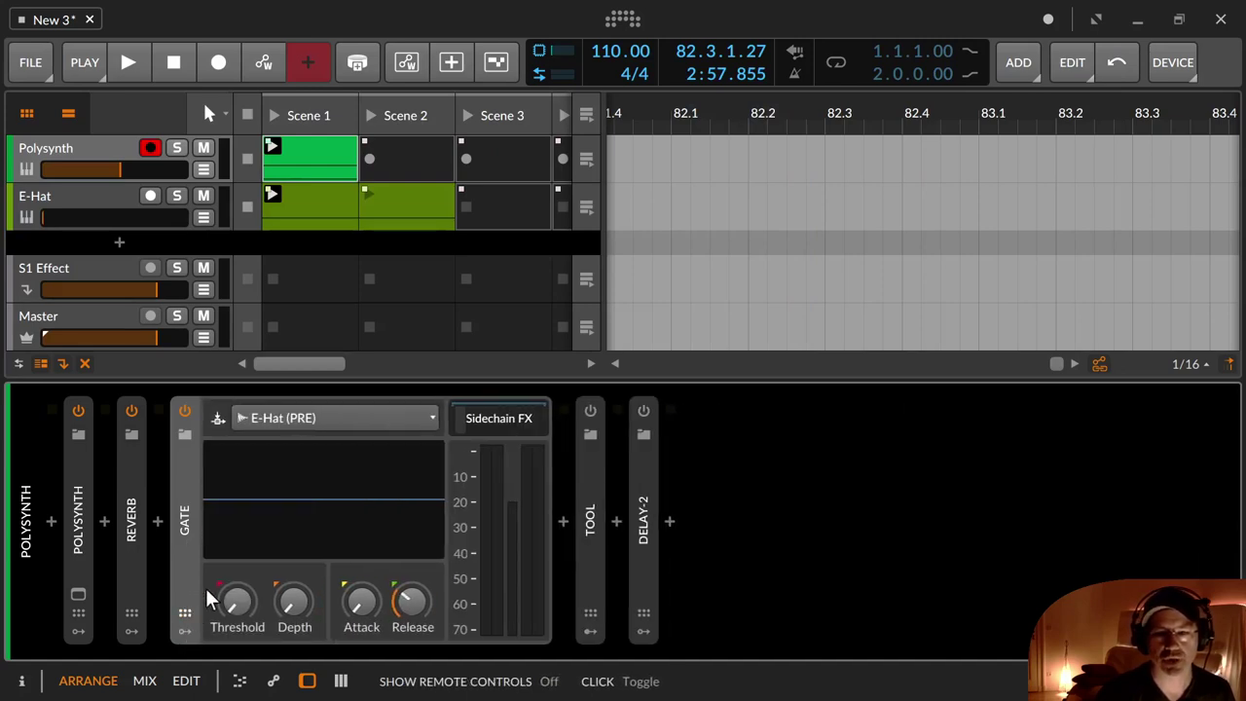
Switch the Gate's sidechain source to Device Input and back to E-Hat (PRE).
{"action": "left_click", "coordinate": [251, 429]}
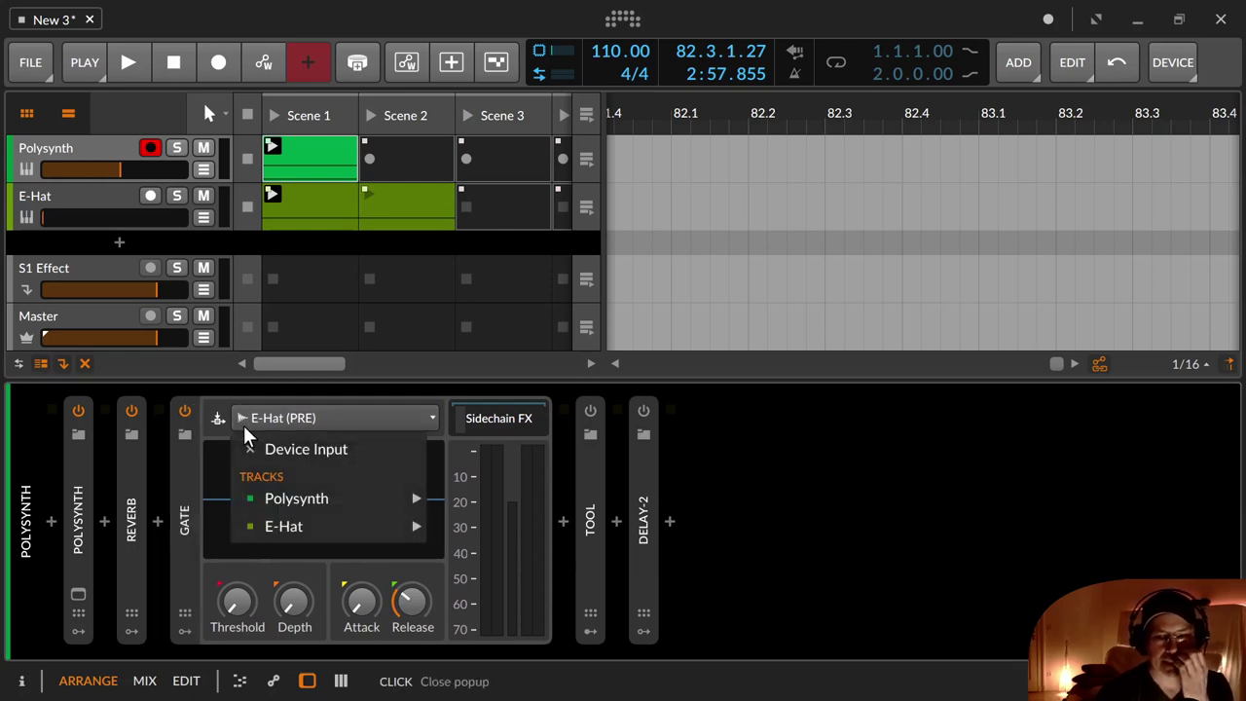
{"action": "left_click", "coordinate": [297, 449]}
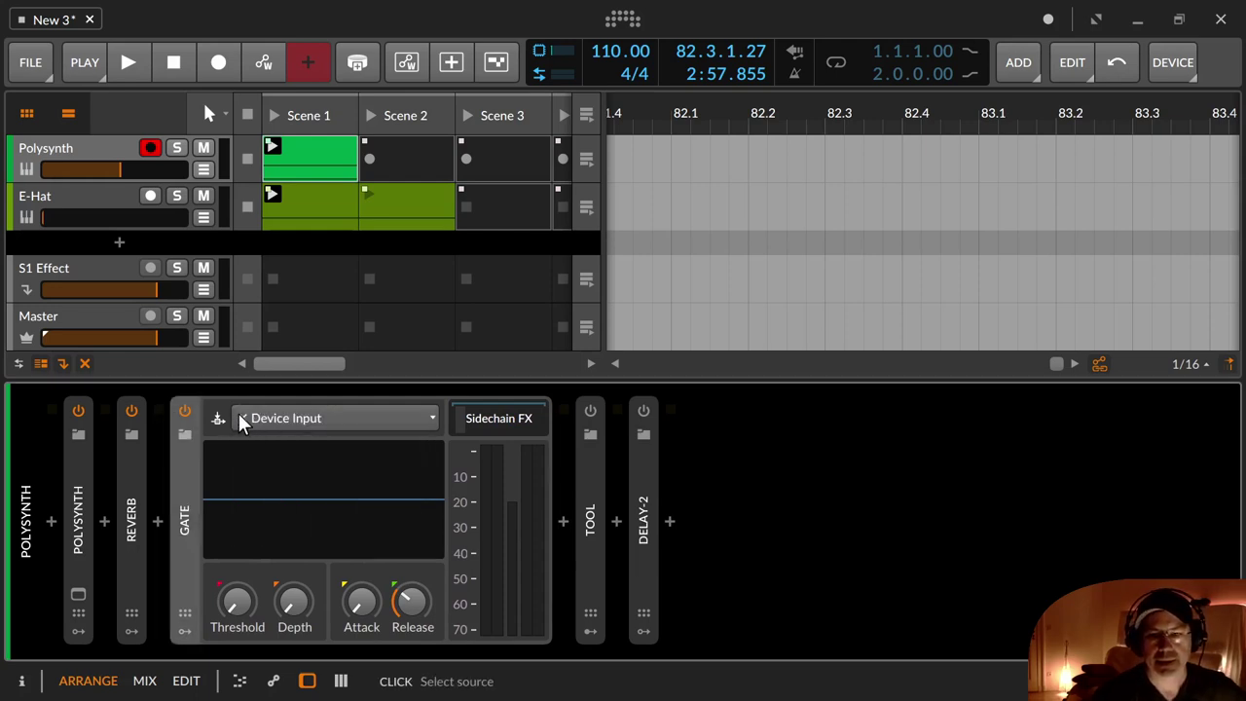
{"action": "left_click", "coordinate": [258, 416]}
{"action": "mouse_move", "coordinate": [322, 526]}
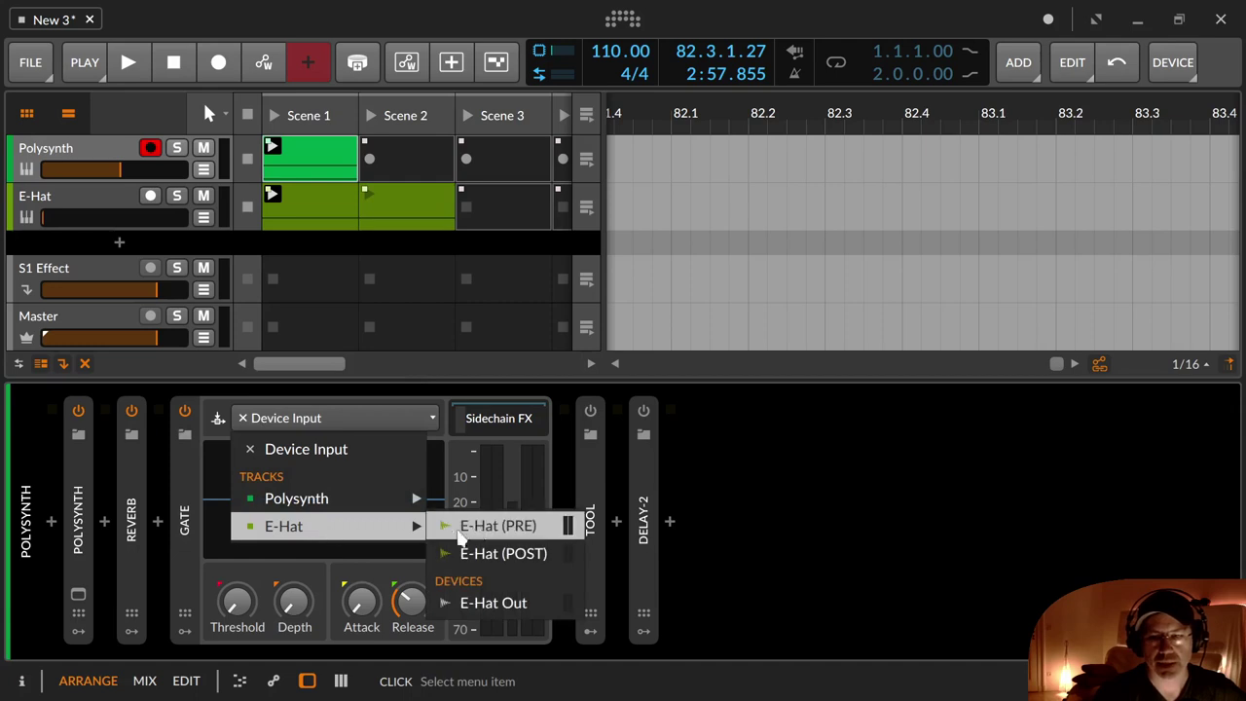
{"action": "left_click", "coordinate": [492, 527]}
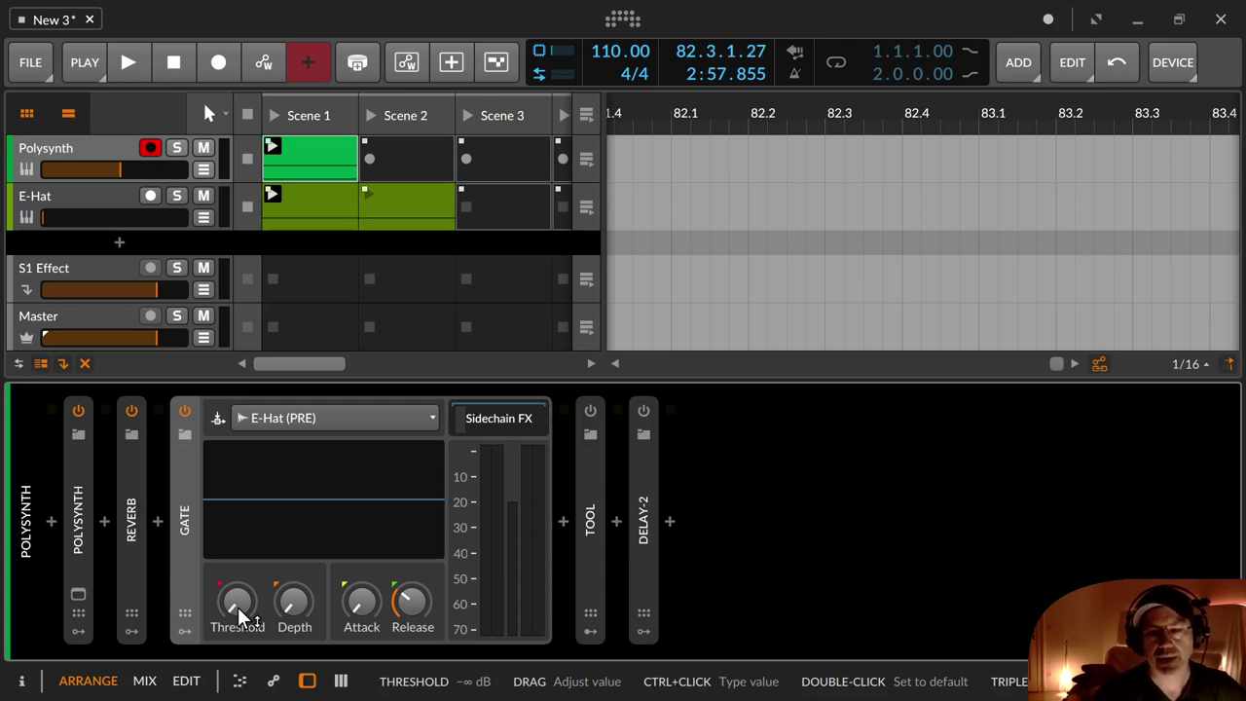
Try raising the Gate's Threshold and return it to −∞ dB.
{"action": "mouse_move", "coordinate": [238, 607]}
{"action": "left_mouse_down"}
{"action": "mouse_move", "coordinate": [237, 570]}
{"action": "mouse_move", "coordinate": [238, 599]}
{"action": "left_mouse_up"}
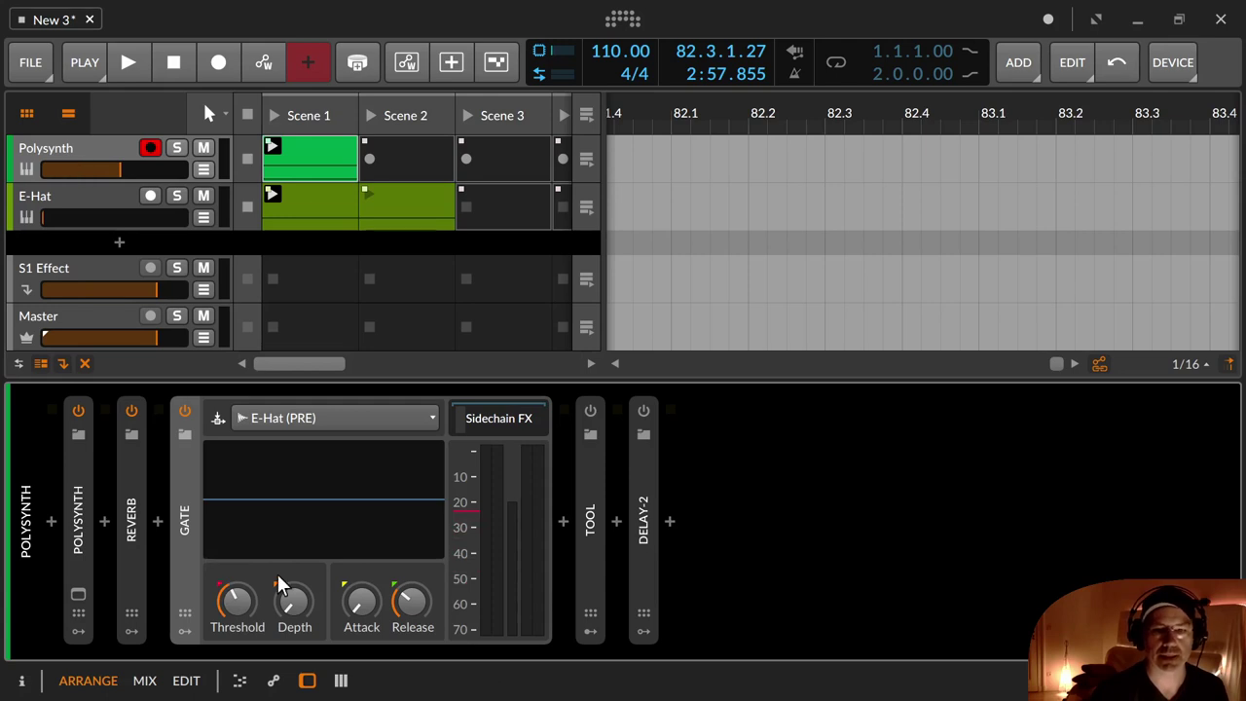
{"action": "left_click_drag", "start_coordinate": [235, 602], "coordinate": [235, 609]}
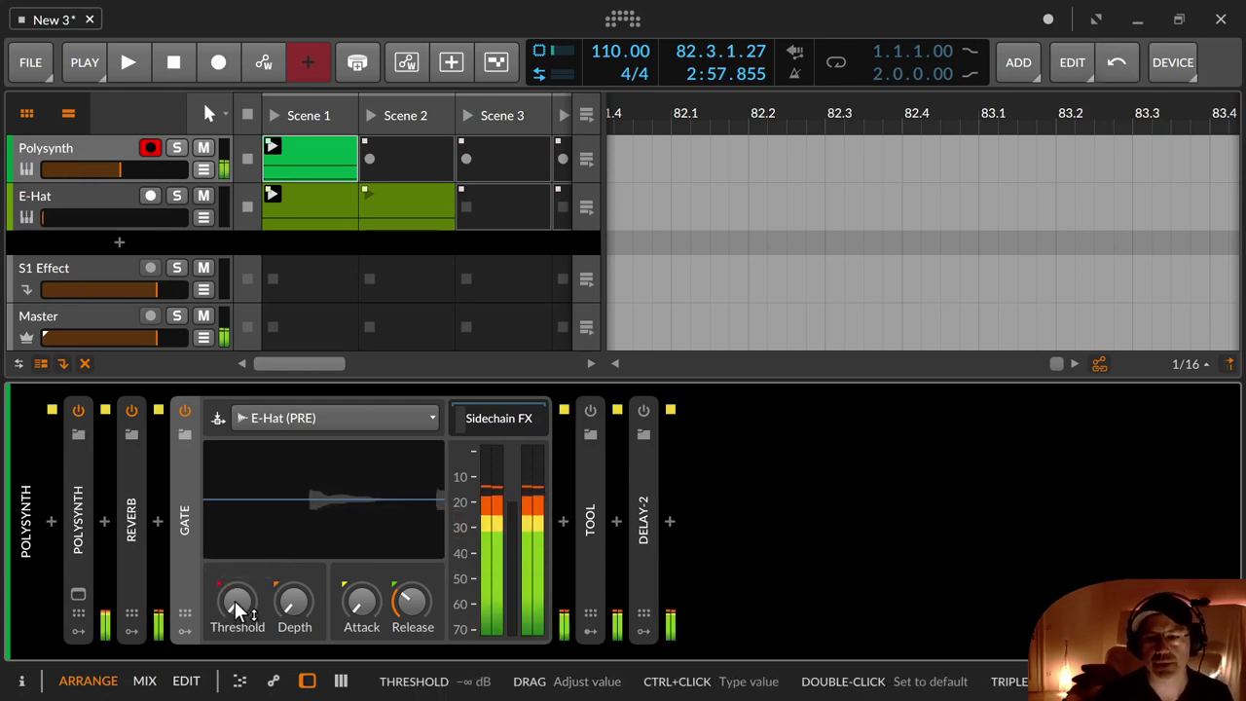
{"action": "mouse_move", "coordinate": [235, 599]}
{"action": "left_mouse_down"}
{"action": "mouse_move", "coordinate": [235, 553]}
{"action": "mouse_move", "coordinate": [235, 598]}
{"action": "left_mouse_up"}
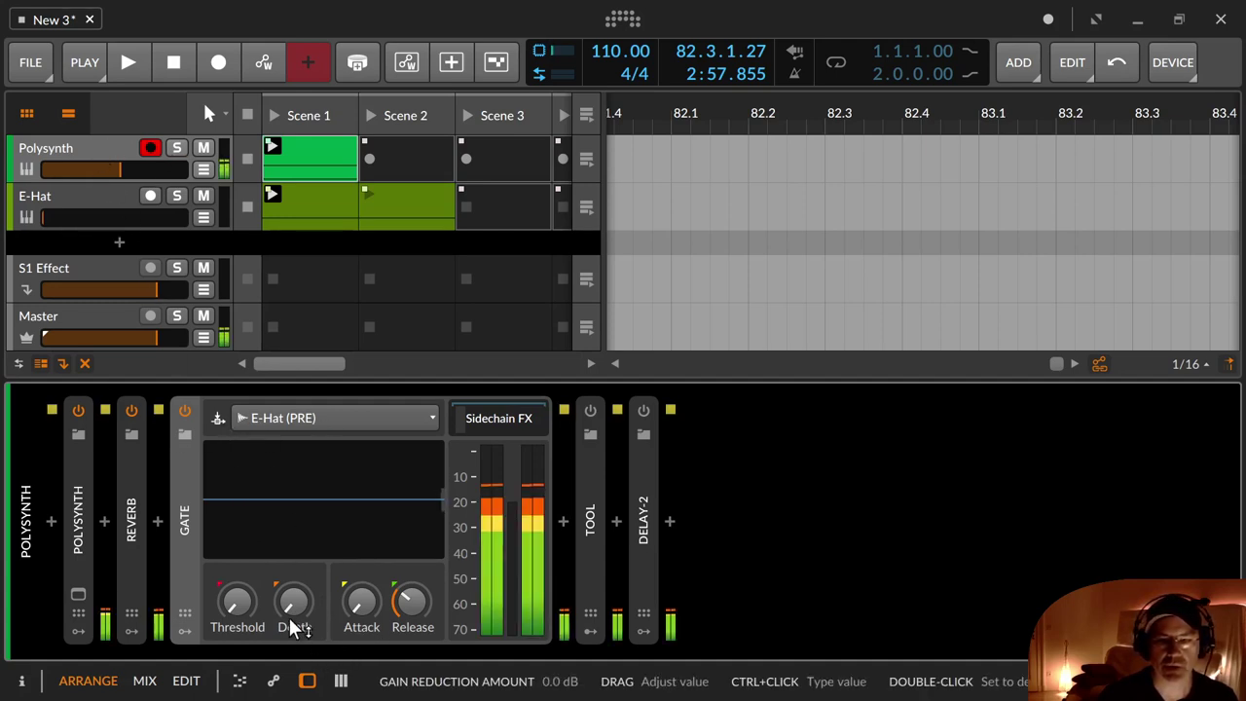
Set the Gate's Threshold to −67.7 dB and try its Depth at +12.7 dB before resetting the Depth to zero.
{"action": "left_click_drag", "start_coordinate": [291, 616], "coordinate": [291, 482]}
{"action": "left_click_drag", "start_coordinate": [245, 608], "coordinate": [244, 643]}
{"action": "left_click_drag", "start_coordinate": [236, 595], "coordinate": [292, 694]}
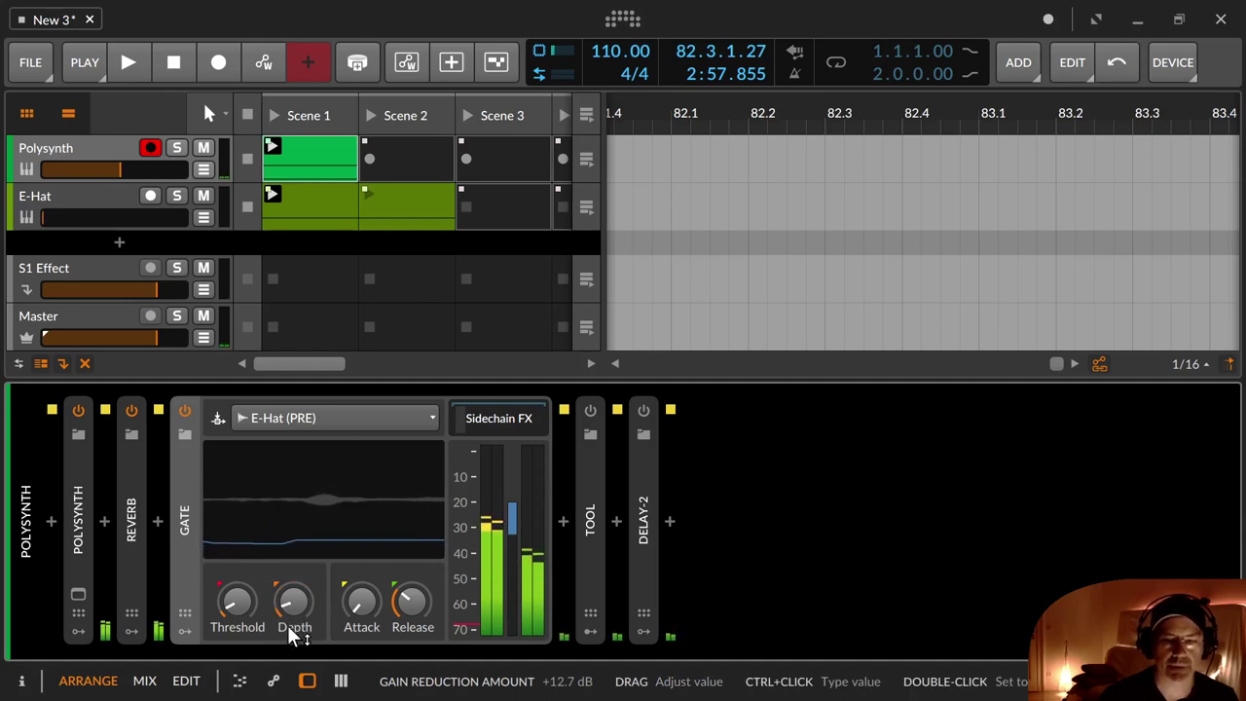
{"action": "left_click_drag", "start_coordinate": [287, 609], "coordinate": [288, 659]}
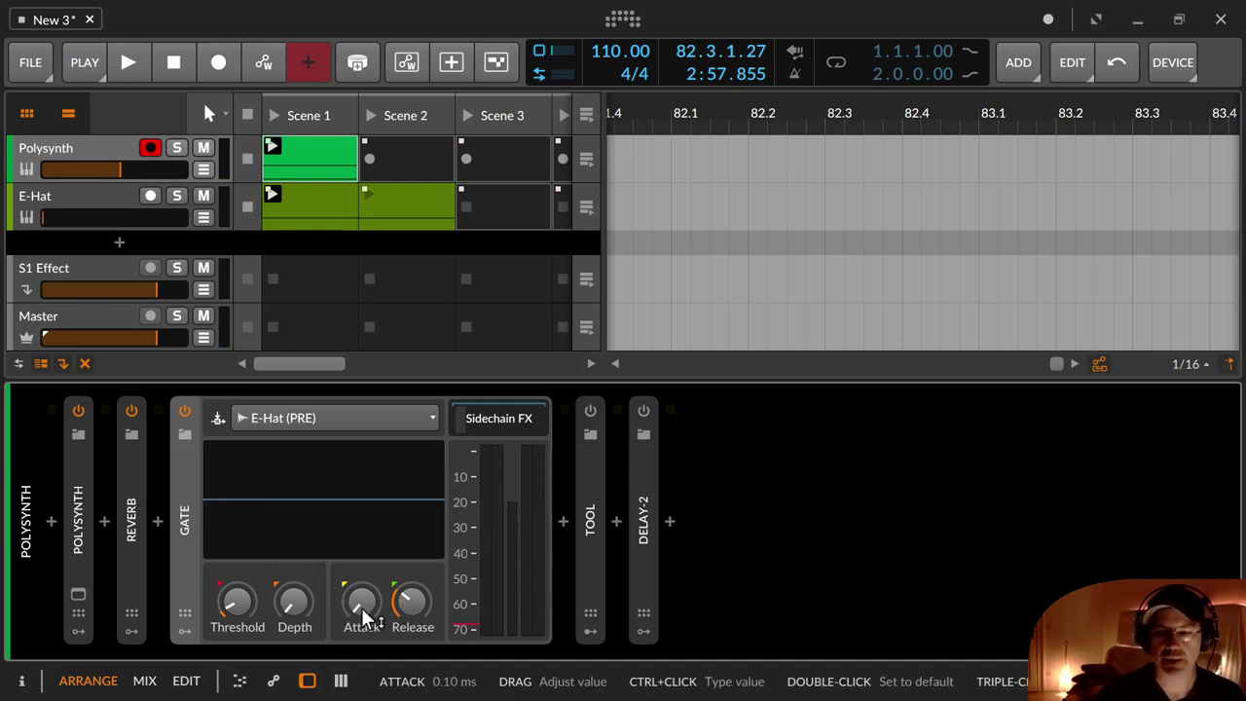
Try the Gate's Attack control and lengthen its Release.
{"action": "mouse_move", "coordinate": [361, 607]}
{"action": "left_mouse_down"}
{"action": "mouse_move", "coordinate": [361, 562]}
{"action": "mouse_move", "coordinate": [362, 623]}
{"action": "mouse_move", "coordinate": [361, 605]}
{"action": "left_mouse_up"}
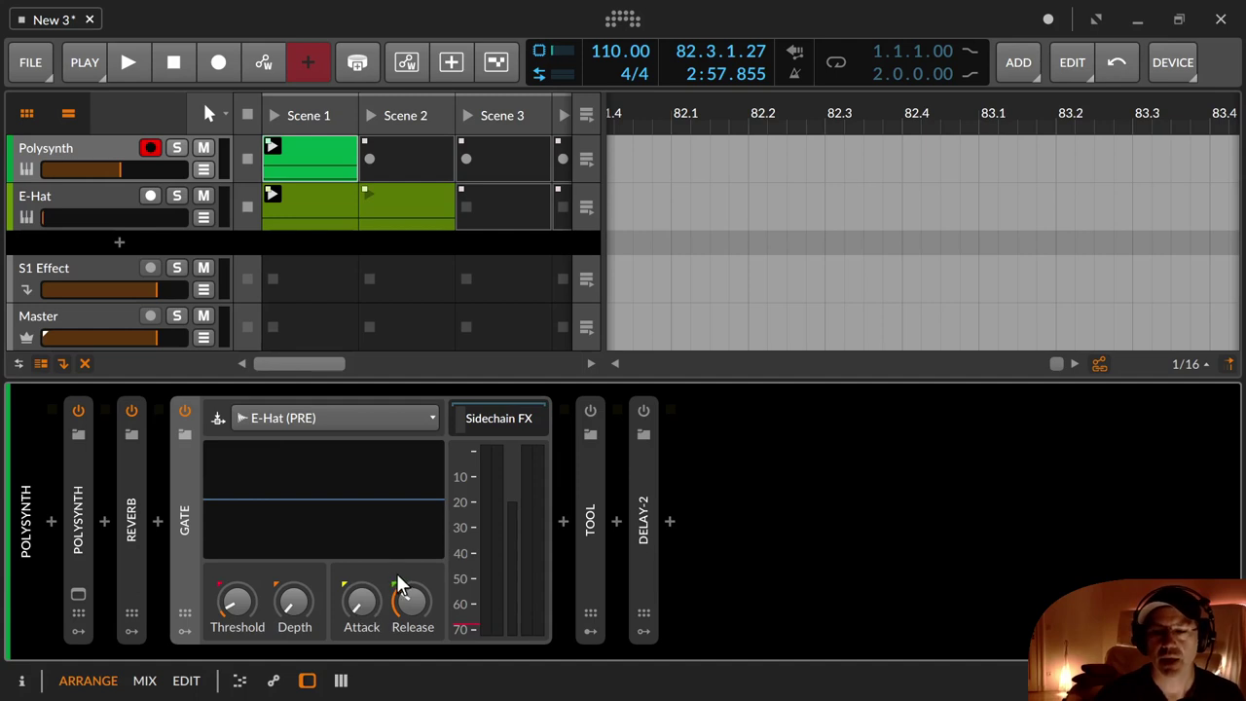
{"action": "left_click_drag", "start_coordinate": [411, 600], "coordinate": [413, 599]}
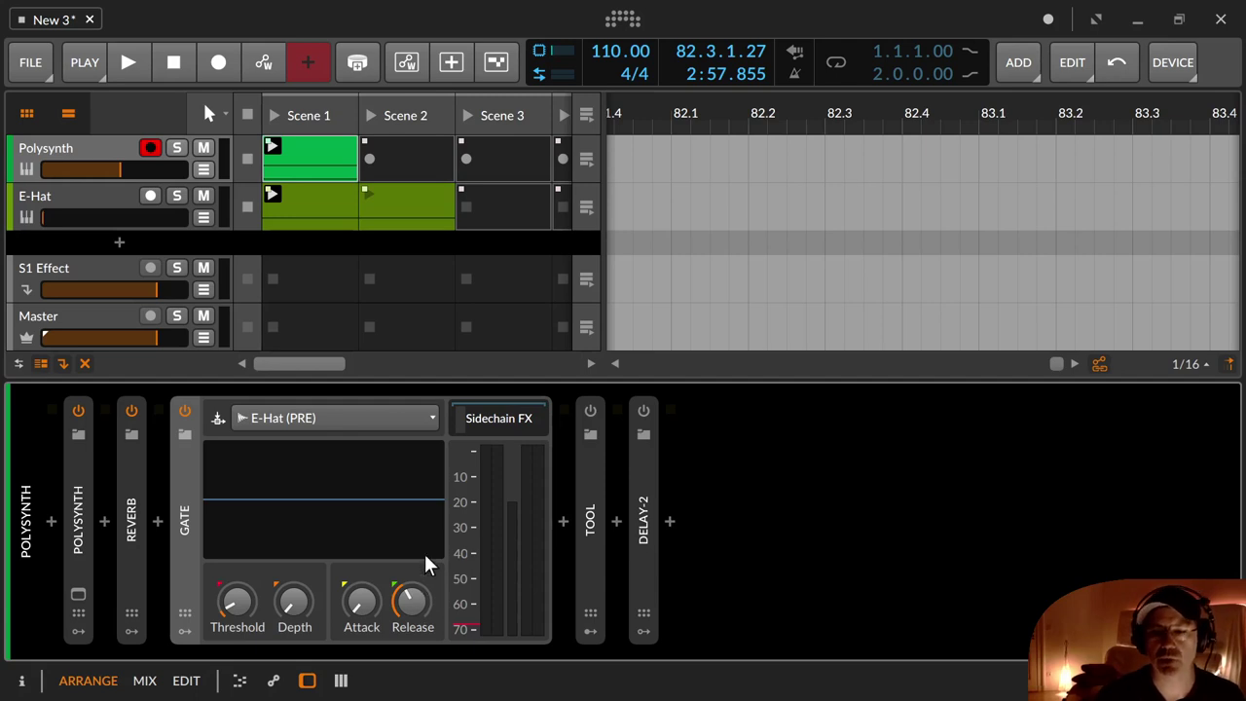
Inspect the delay inside the Gate's Sidechain FX chain and collapse the chain again.
{"action": "left_click", "coordinate": [490, 418]}
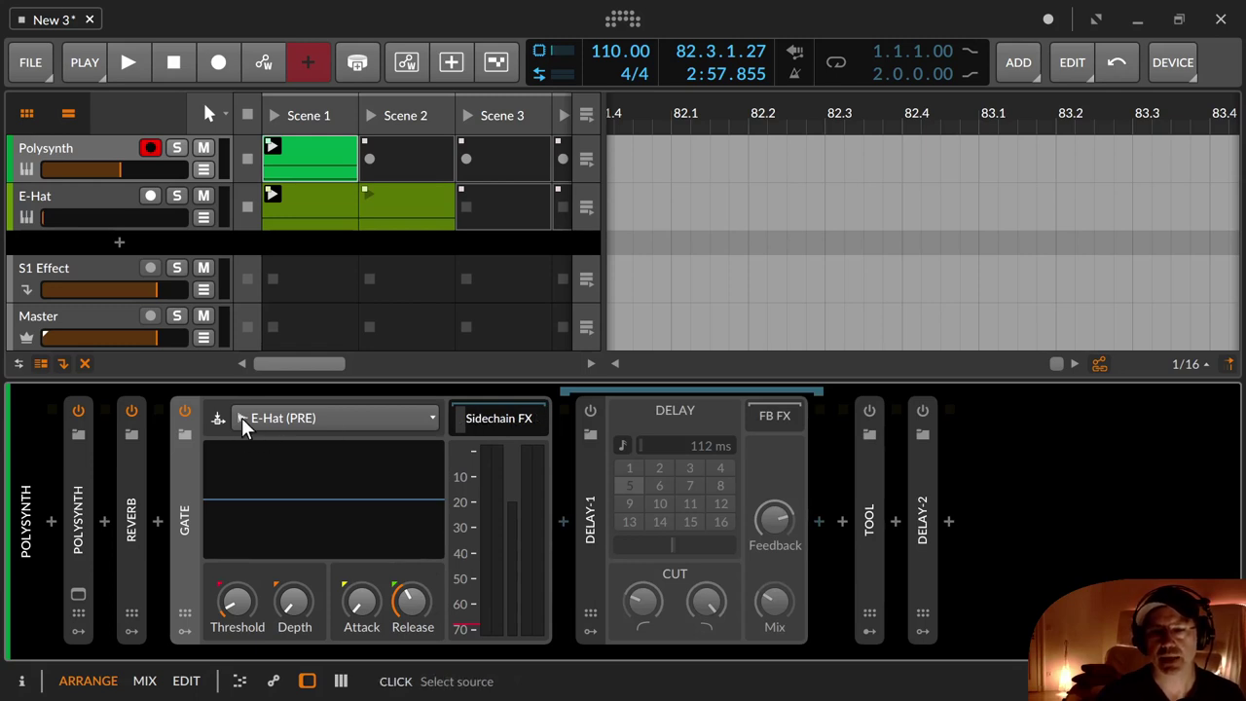
{"action": "left_click", "coordinate": [645, 418]}
{"action": "right_click", "coordinate": [648, 429]}
{"action": "key", "text": "Escape"}
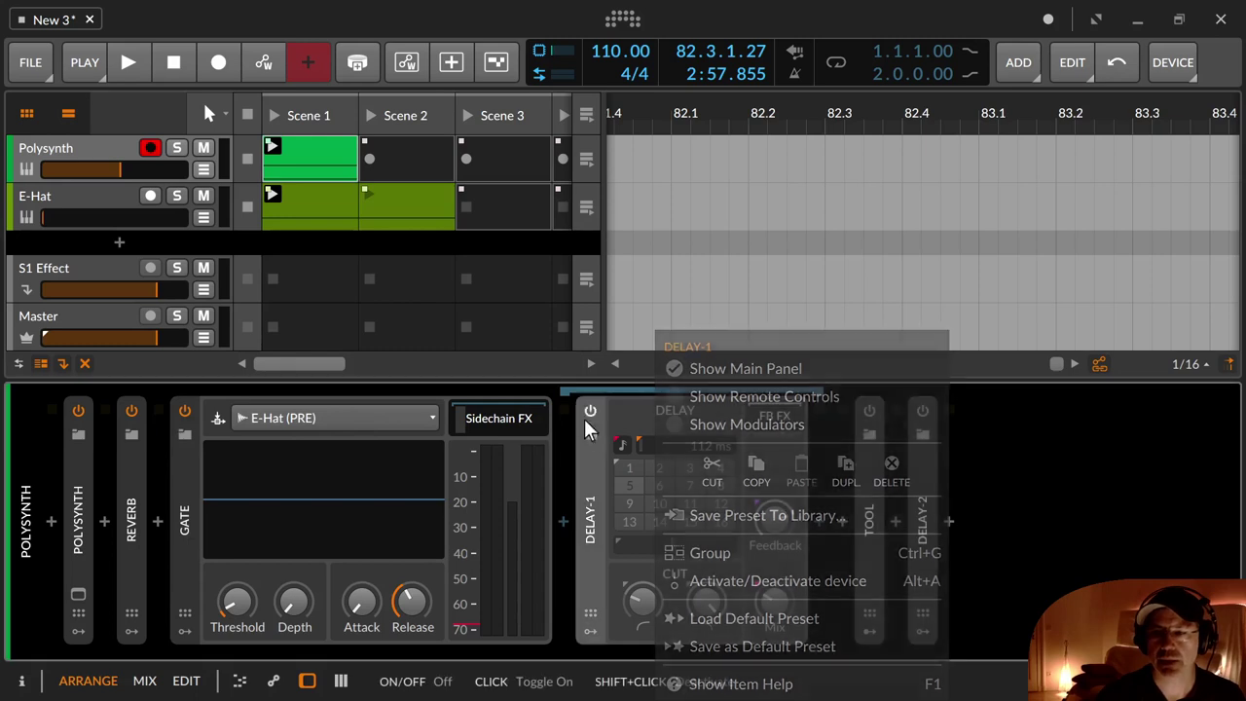
{"action": "left_click", "coordinate": [513, 422]}
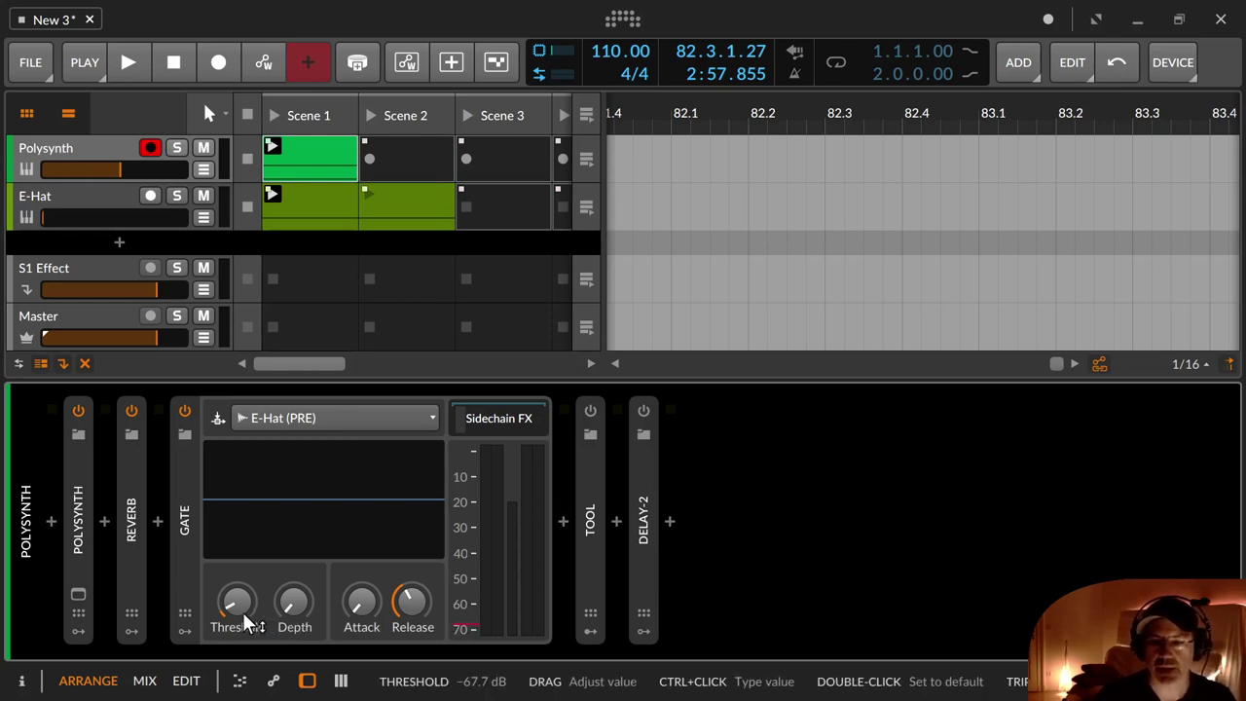
Set the Gate's Threshold to about −30 dB and try out its Depth while the synth sounds.
{"action": "left_click_drag", "start_coordinate": [239, 605], "coordinate": [239, 586]}
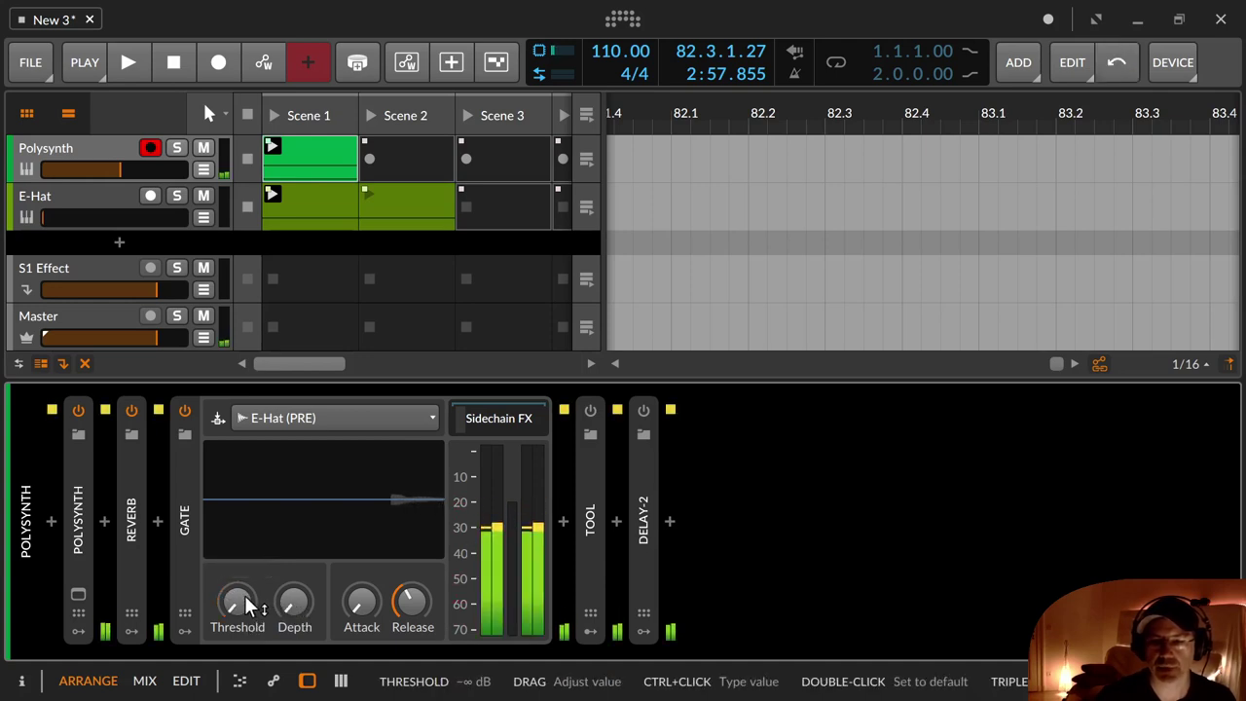
{"action": "mouse_move", "coordinate": [244, 595]}
{"action": "left_mouse_down"}
{"action": "mouse_move", "coordinate": [244, 632]}
{"action": "mouse_move", "coordinate": [245, 551]}
{"action": "mouse_move", "coordinate": [244, 564]}
{"action": "left_mouse_up"}
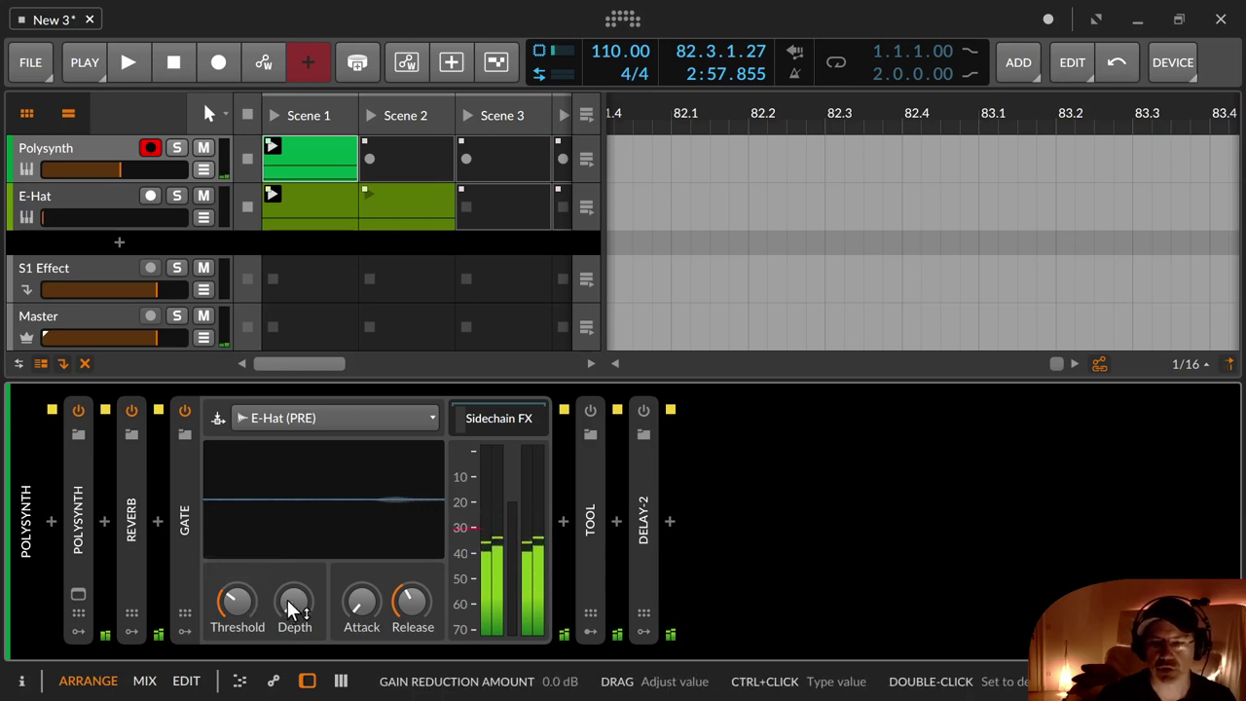
{"action": "left_click_drag", "start_coordinate": [287, 605], "coordinate": [287, 578]}
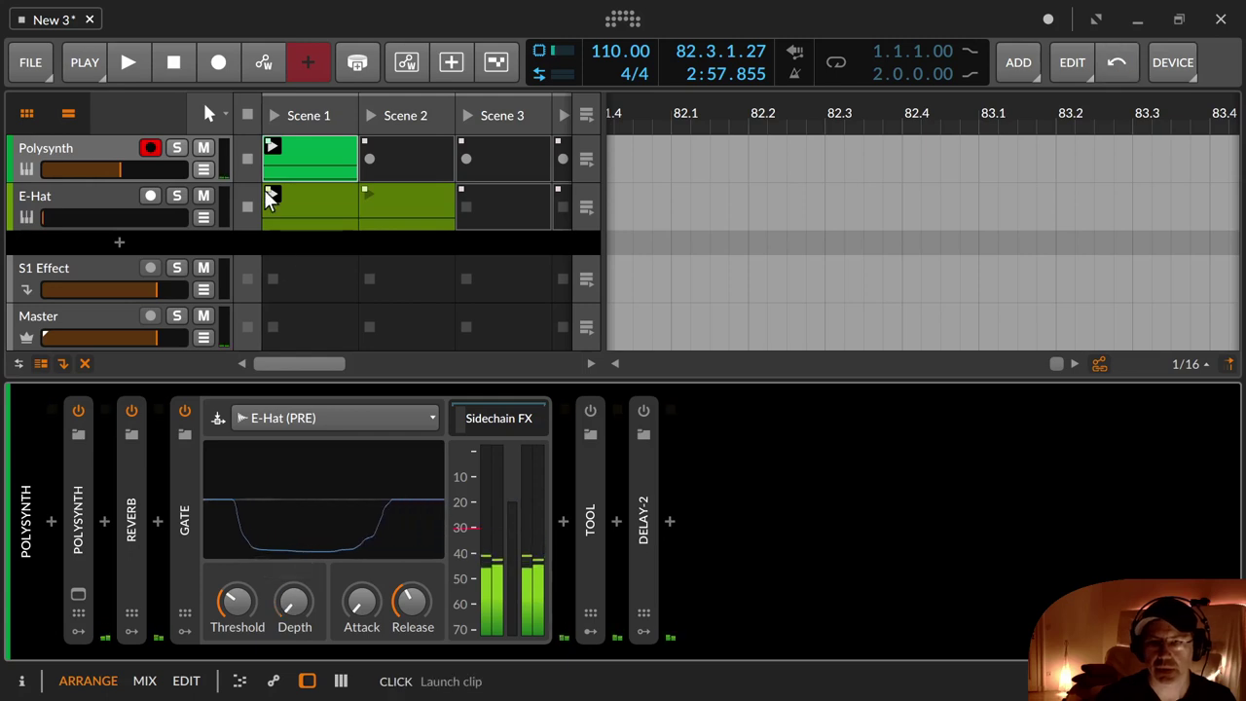
{"action": "right_click", "coordinate": [511, 525]}
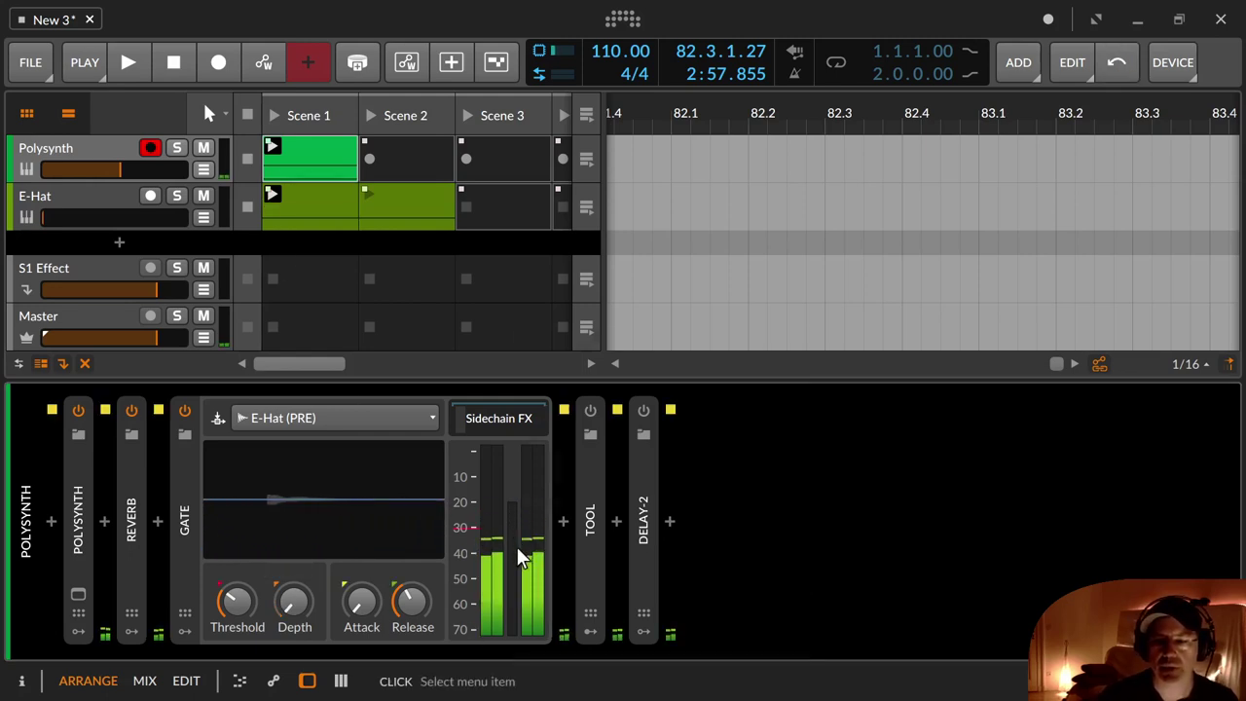
{"action": "left_click", "coordinate": [362, 531]}
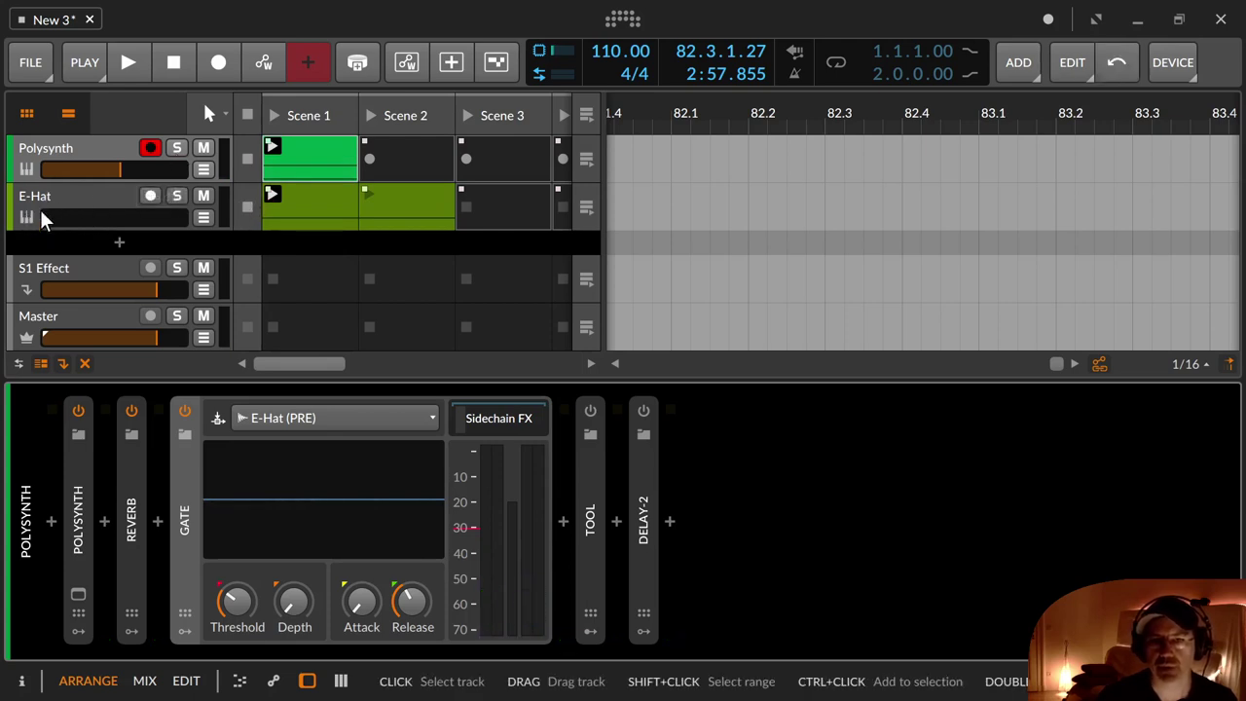
Play only the E-Hat's Scene 1 clip and raise the Gate's Depth to about +40 dB.
{"action": "left_click", "coordinate": [251, 114]}
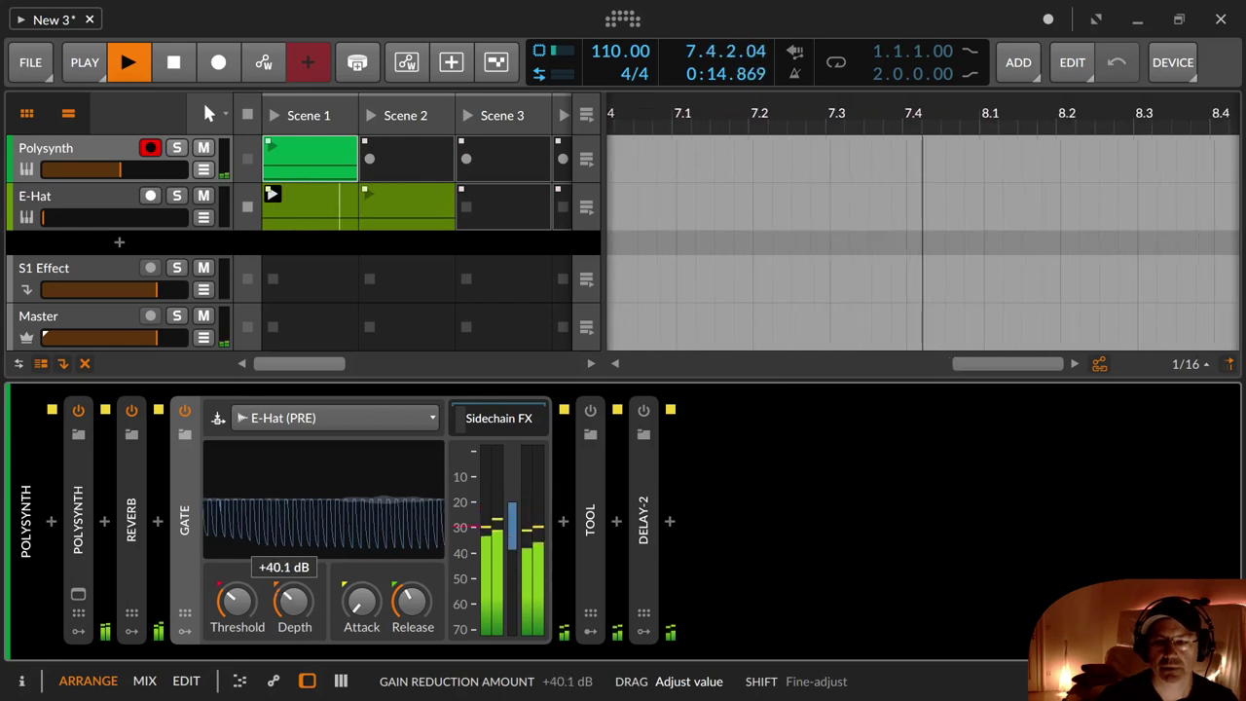
{"action": "left_click_drag", "start_coordinate": [294, 601], "coordinate": [294, 595]}
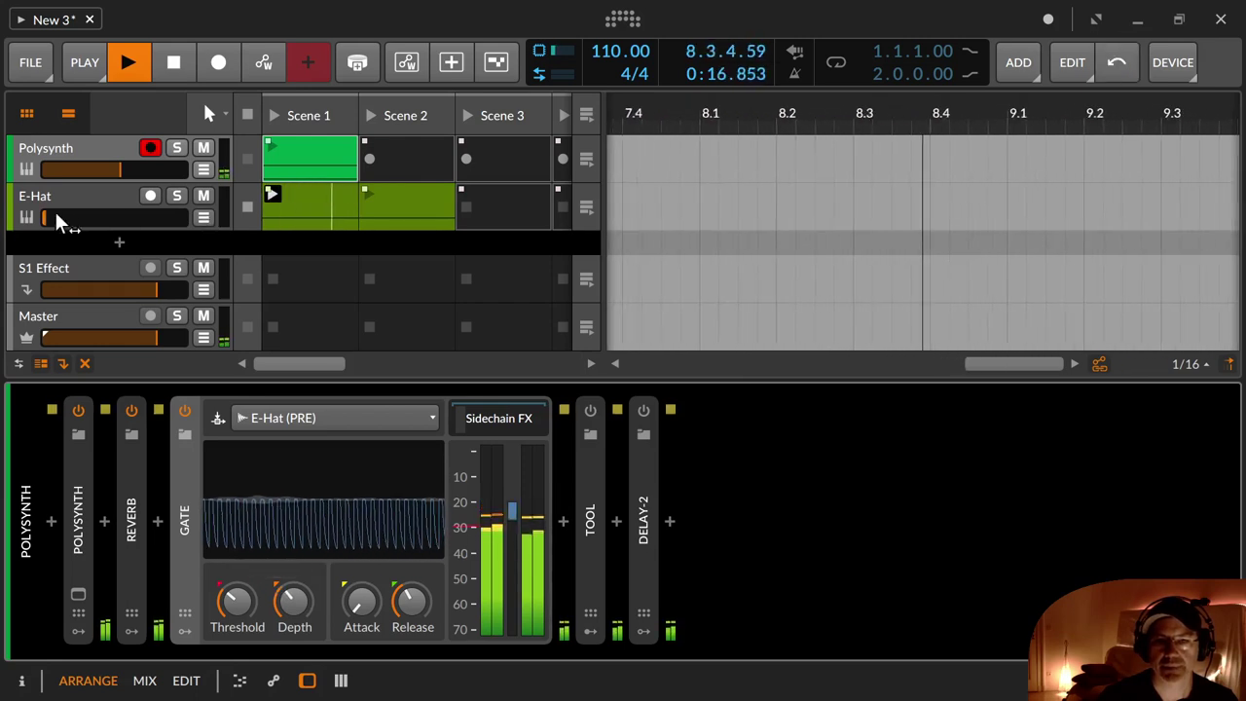
Raise E-Hat's volume to about −15 dB while inspecting its Scene 1 notes, and turn the track fully down again.
{"action": "left_click_drag", "start_coordinate": [46, 215], "coordinate": [106, 216]}
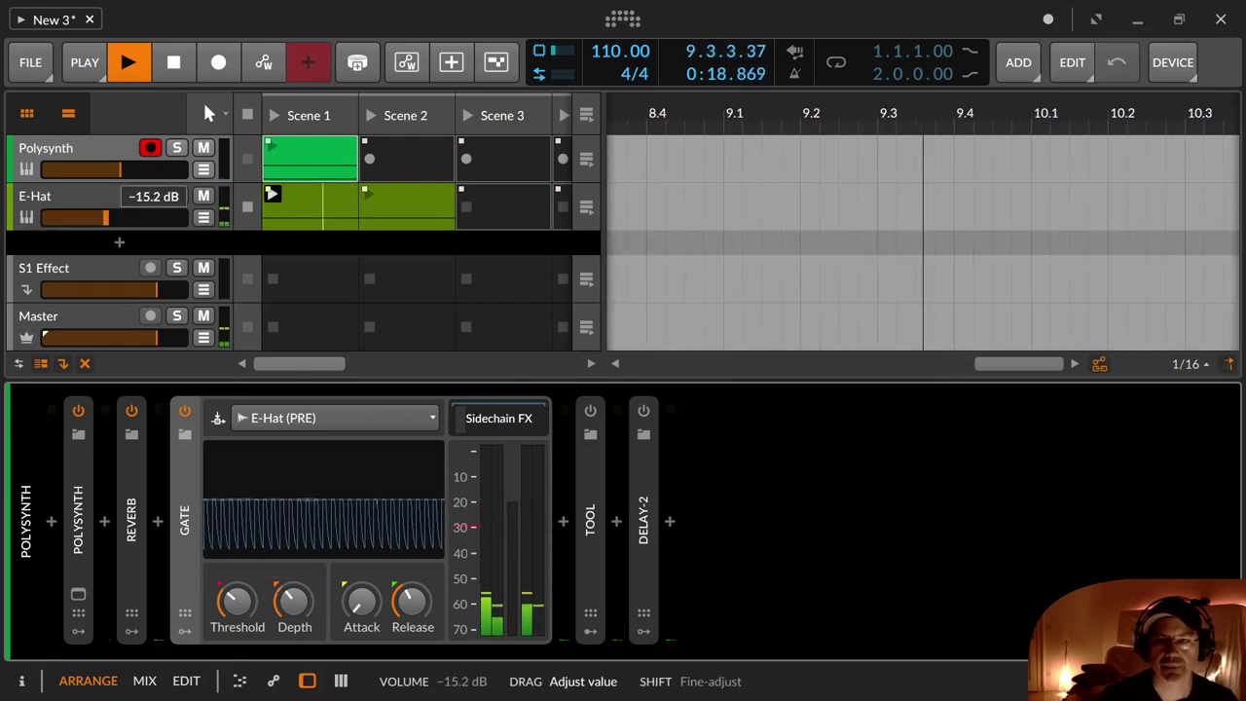
{"action": "double_click", "coordinate": [316, 191]}
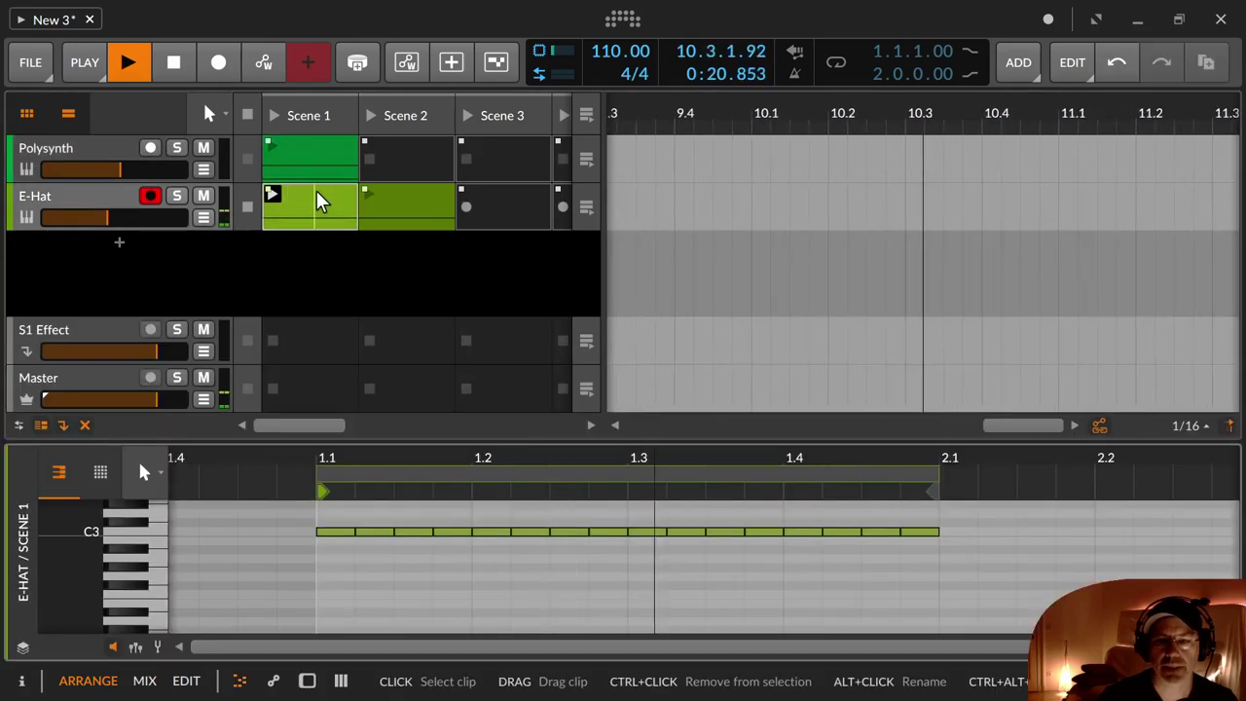
{"action": "left_click", "coordinate": [297, 159]}
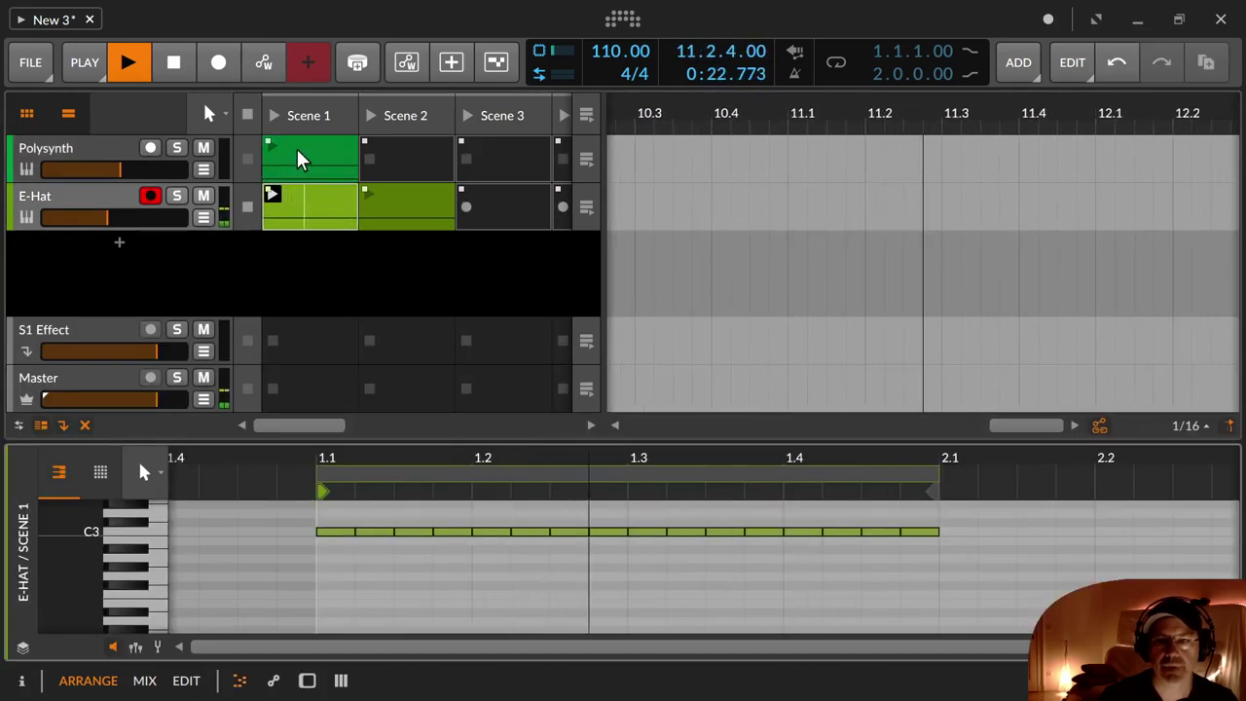
{"action": "key", "text": "d"}
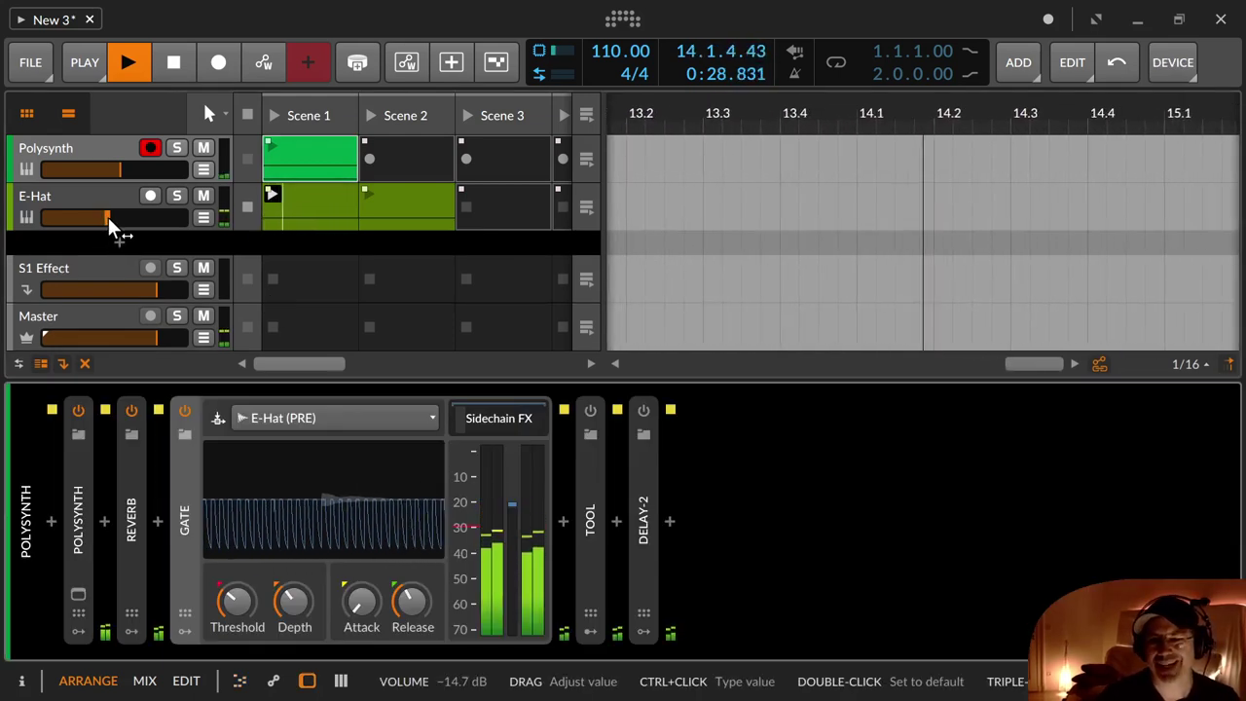
{"action": "left_click_drag", "start_coordinate": [109, 217], "coordinate": [44, 217]}
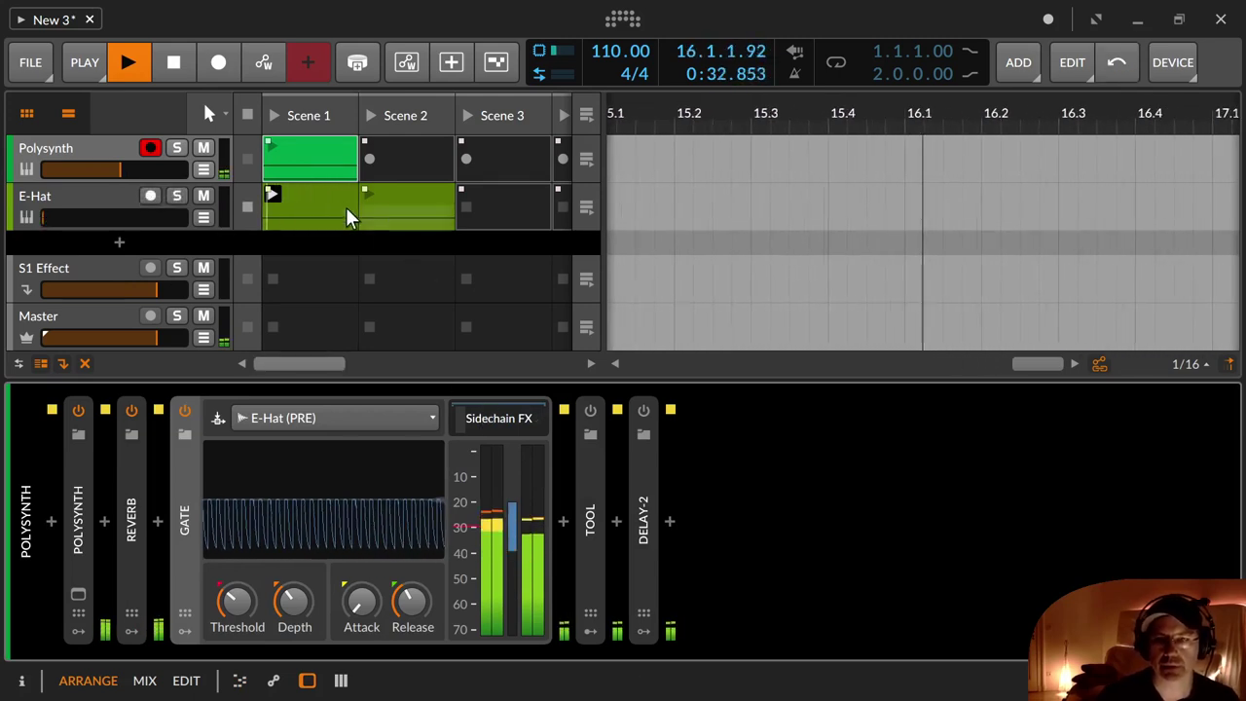
Move E-Hat's Scene 2 clip to Scene 3 and copy its Scene 1 clip into the empty Scene 2 slot.
{"action": "left_click_drag", "start_coordinate": [449, 193], "coordinate": [450, 204]}
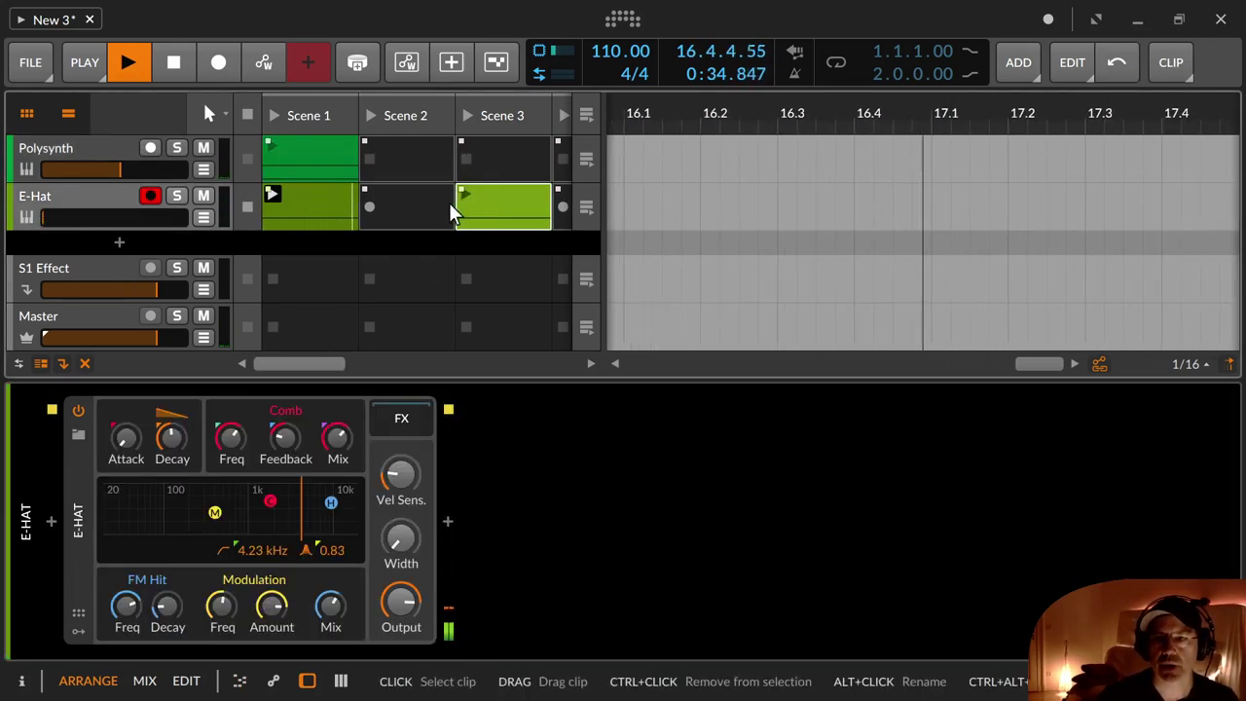
{"action": "left_click", "coordinate": [318, 196]}
{"action": "left_click_drag", "start_coordinate": [316, 197], "coordinate": [380, 196]}
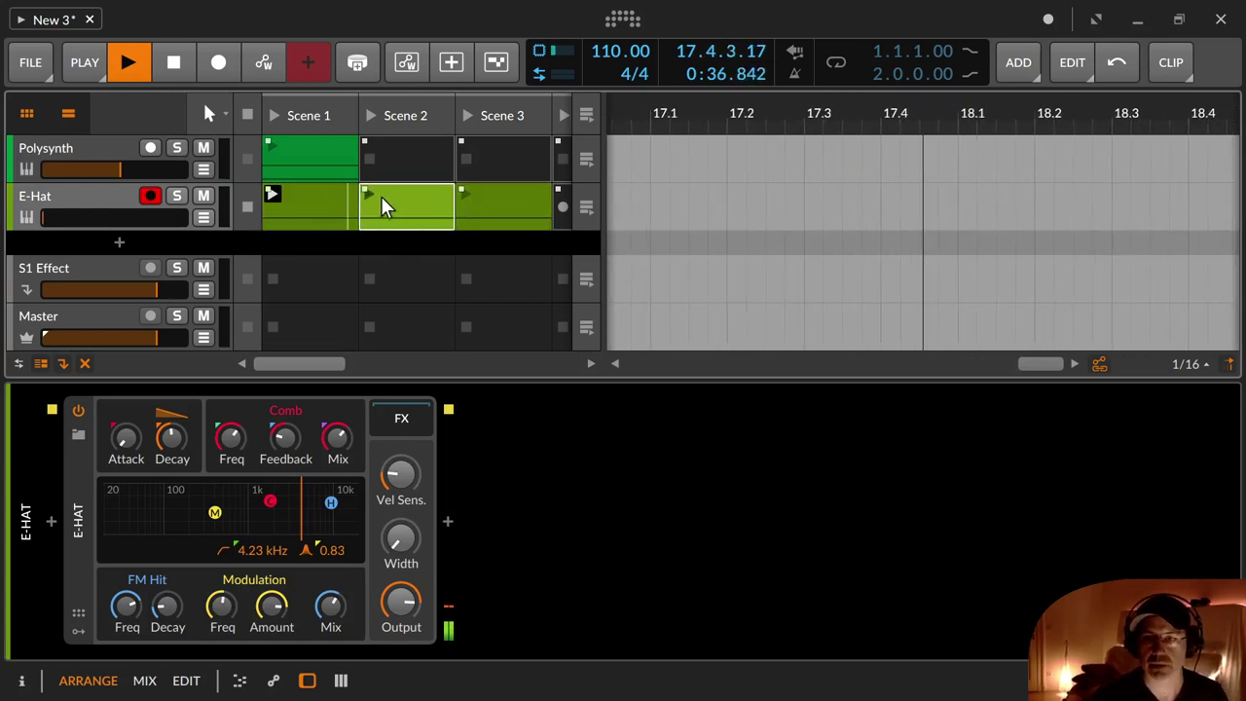
Launch E-Hat's Scene 2 clip and delete every fourth sixteenth C3 note from it.
{"action": "left_click", "coordinate": [369, 194]}
{"action": "double_click", "coordinate": [392, 200]}
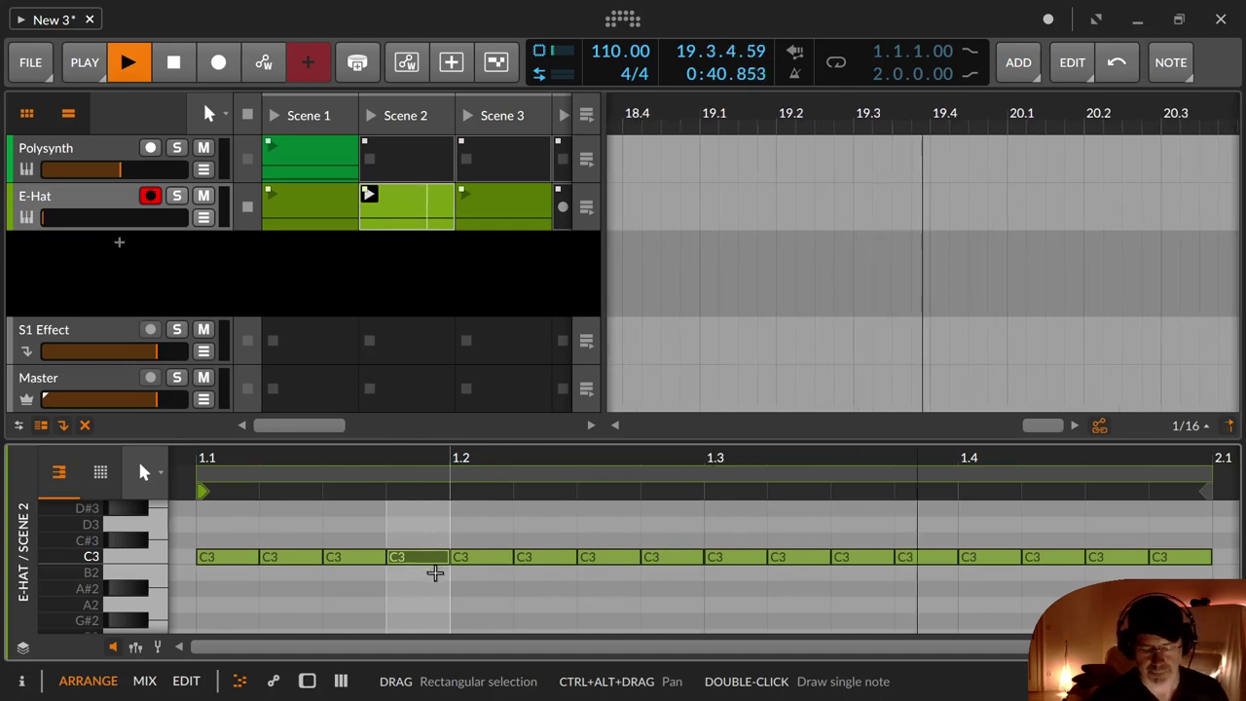
{"action": "double_click", "coordinate": [434, 560]}
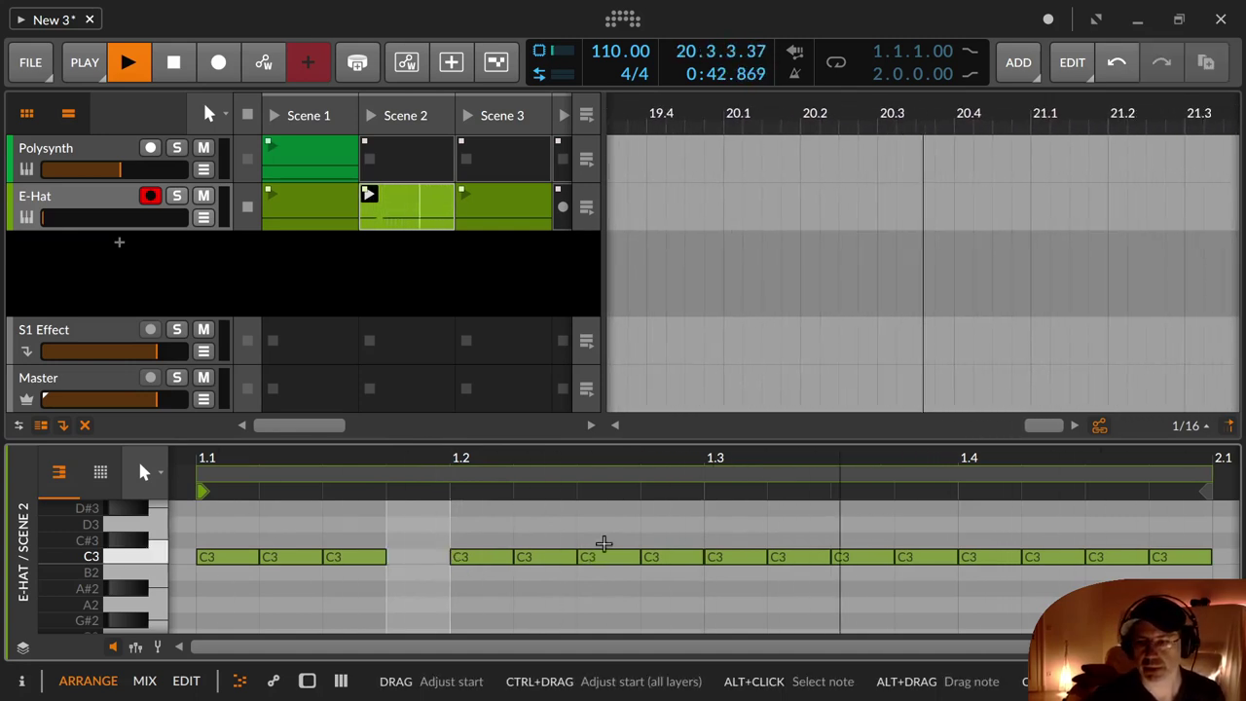
{"action": "double_click", "coordinate": [670, 556]}
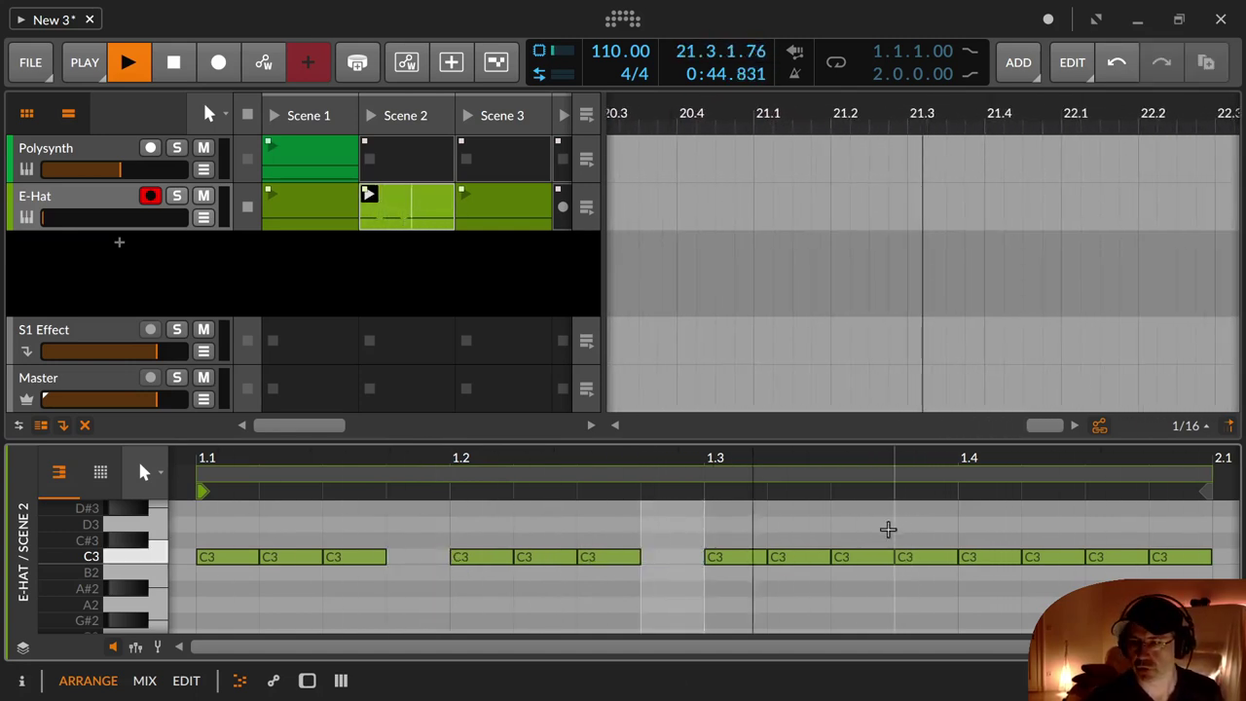
{"action": "double_click", "coordinate": [925, 556]}
{"action": "double_click", "coordinate": [1180, 556]}
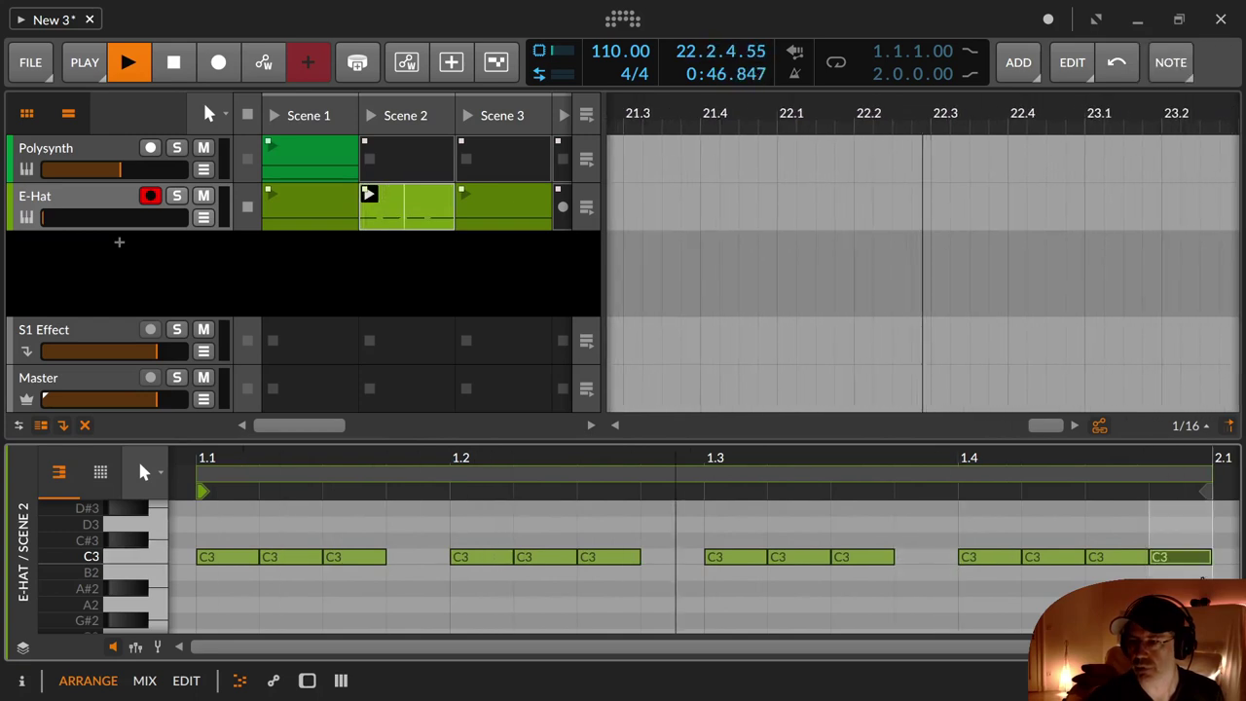
{"action": "left_click", "coordinate": [72, 152]}
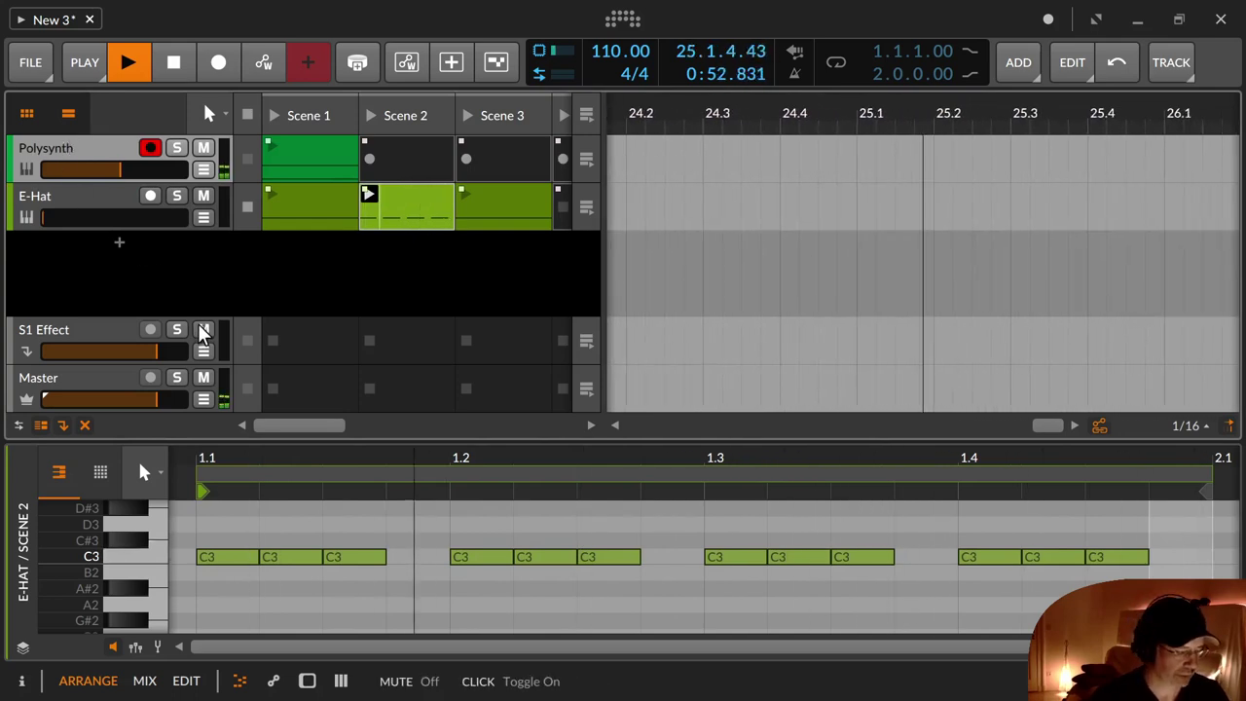
{"action": "key", "text": "d"}
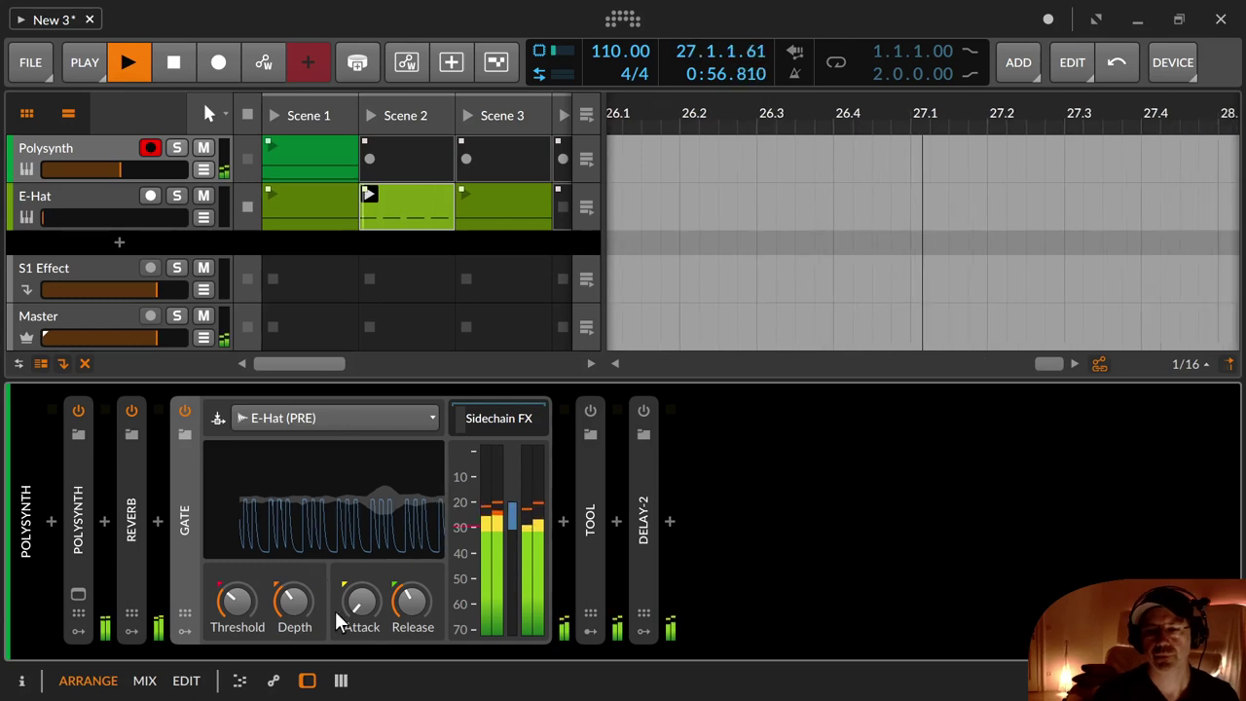
{"action": "left_click_drag", "start_coordinate": [295, 603], "coordinate": [295, 568]}
{"action": "left_click_drag", "start_coordinate": [245, 615], "coordinate": [245, 588]}
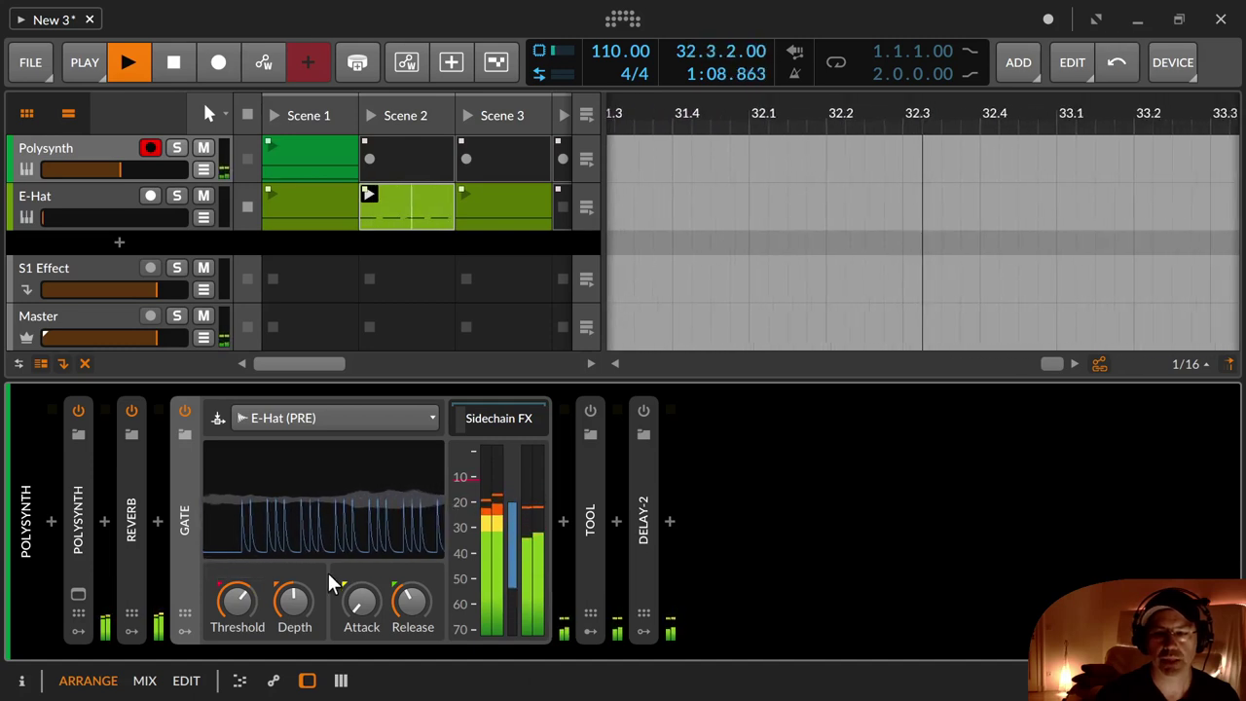
{"action": "left_click_drag", "start_coordinate": [243, 601], "coordinate": [294, 609]}
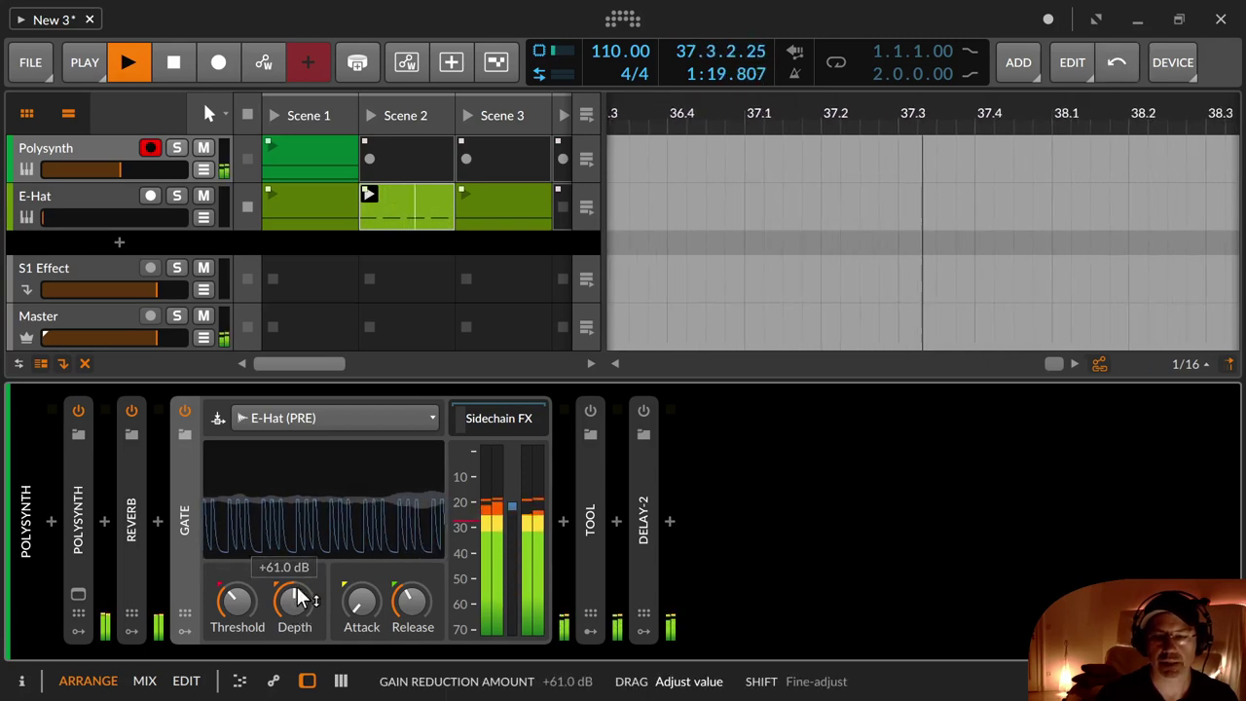
Try out the Gate's Attack and Release times, raise its Depth further and bring Release to about 25.8 ms.
{"action": "left_click_drag", "start_coordinate": [362, 603], "coordinate": [361, 561]}
{"action": "double_click", "coordinate": [362, 606]}
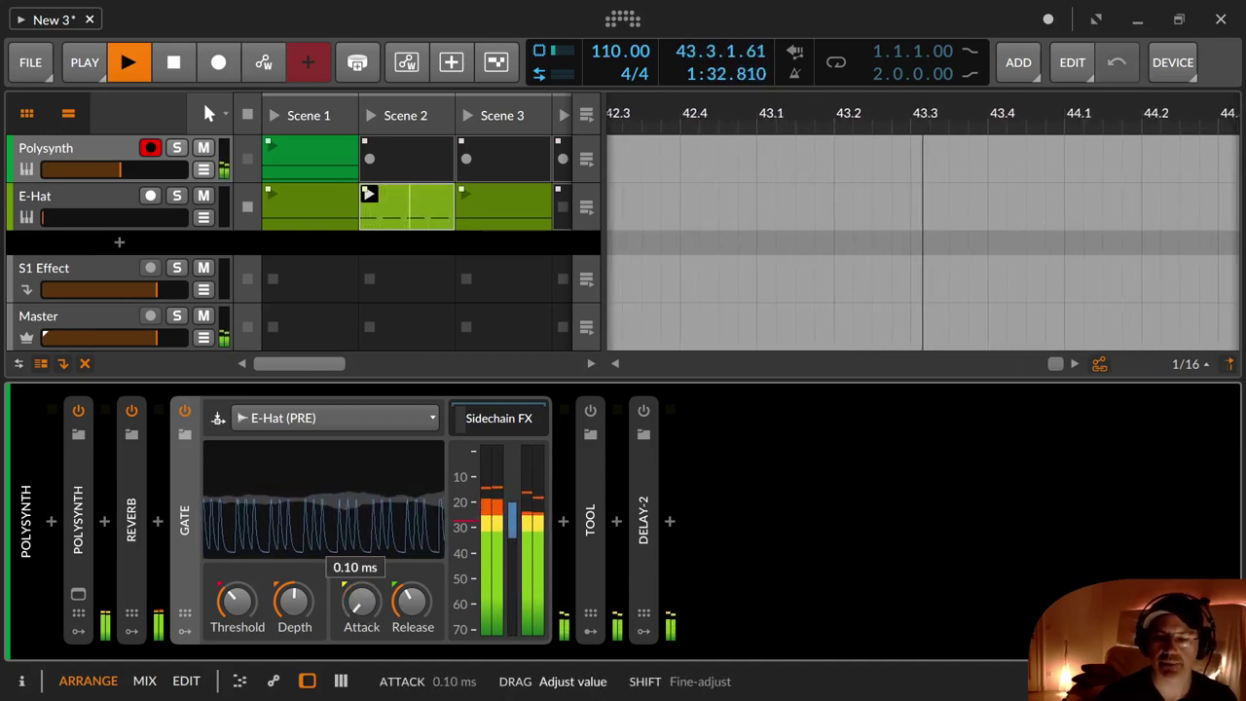
{"action": "mouse_move", "coordinate": [400, 614]}
{"action": "left_mouse_down"}
{"action": "mouse_move", "coordinate": [400, 601]}
{"action": "mouse_move", "coordinate": [409, 614]}
{"action": "left_mouse_up"}
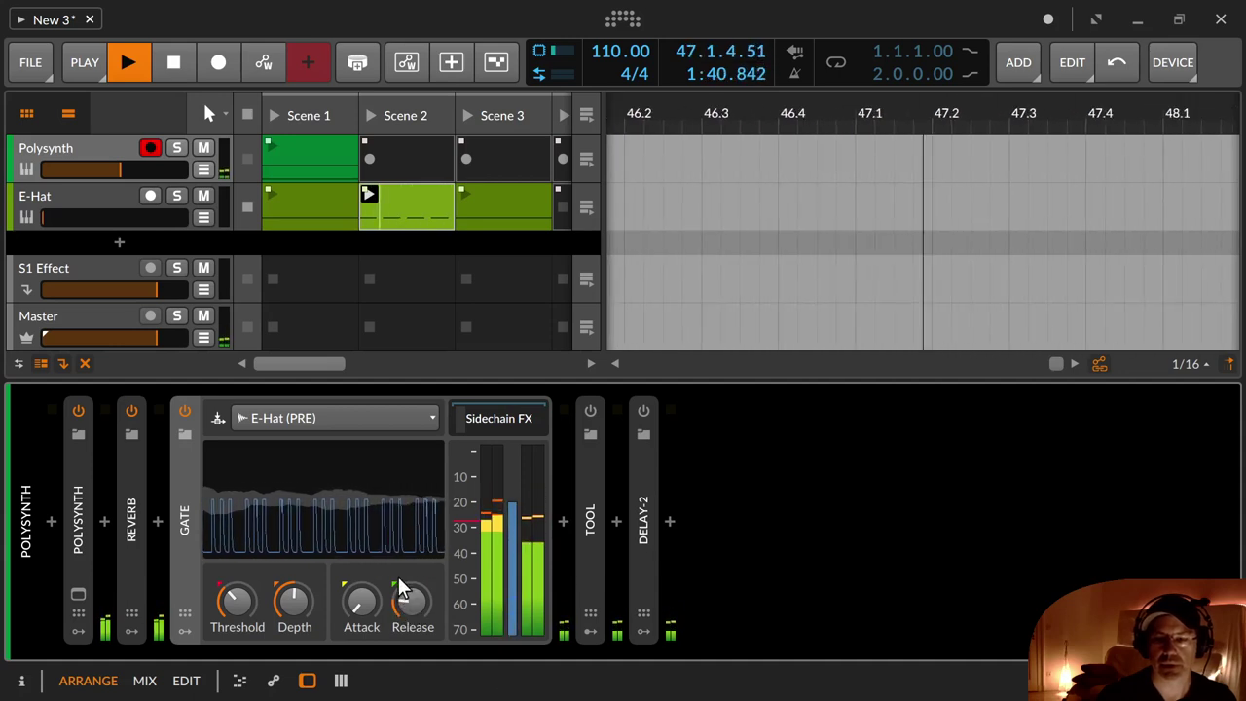
{"action": "left_click_drag", "start_coordinate": [413, 605], "coordinate": [413, 574]}
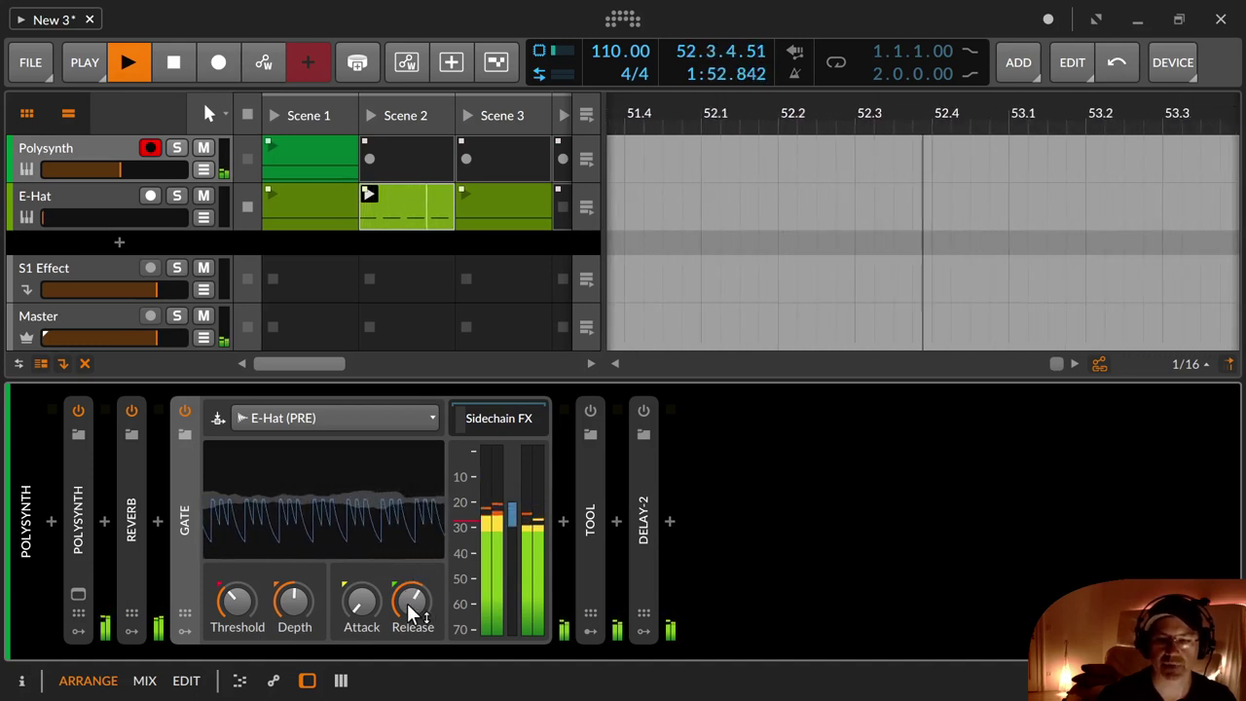
{"action": "left_click_drag", "start_coordinate": [296, 598], "coordinate": [413, 601]}
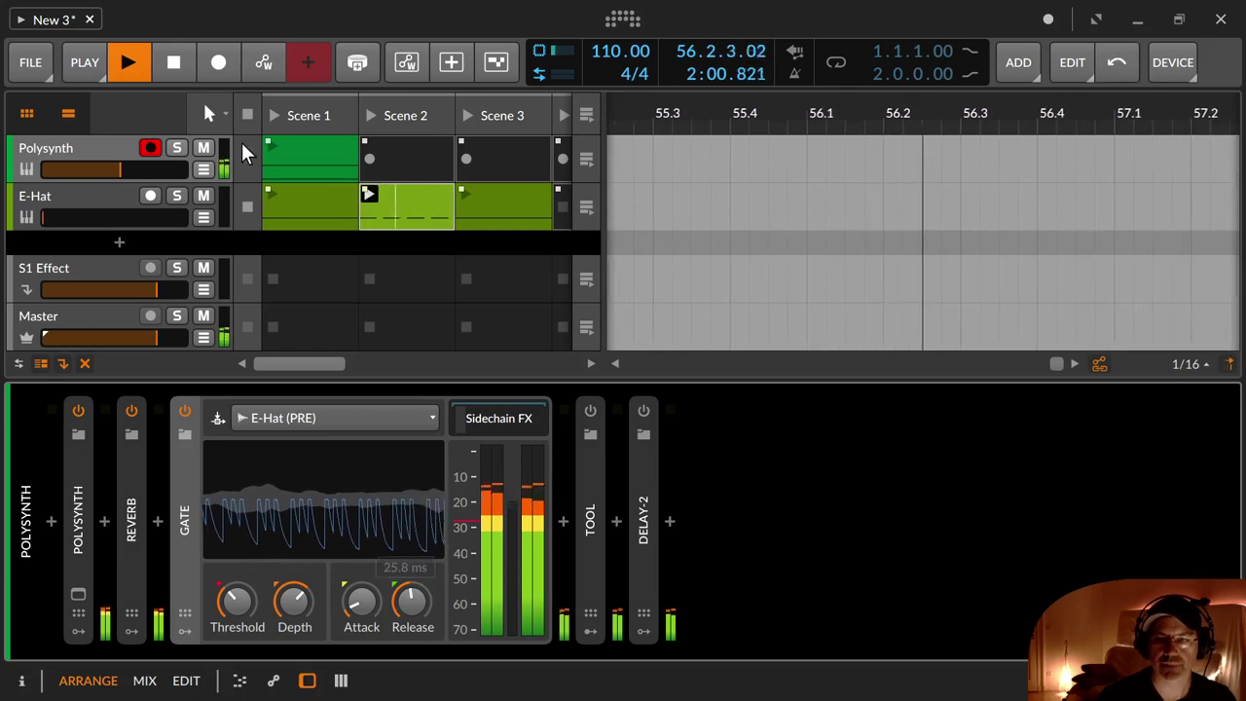
Launch the Scene 1 clips of E-Hat and Polysynth and bring the Gate's Release down to about 13.7 ms.
{"action": "left_click", "coordinate": [263, 192]}
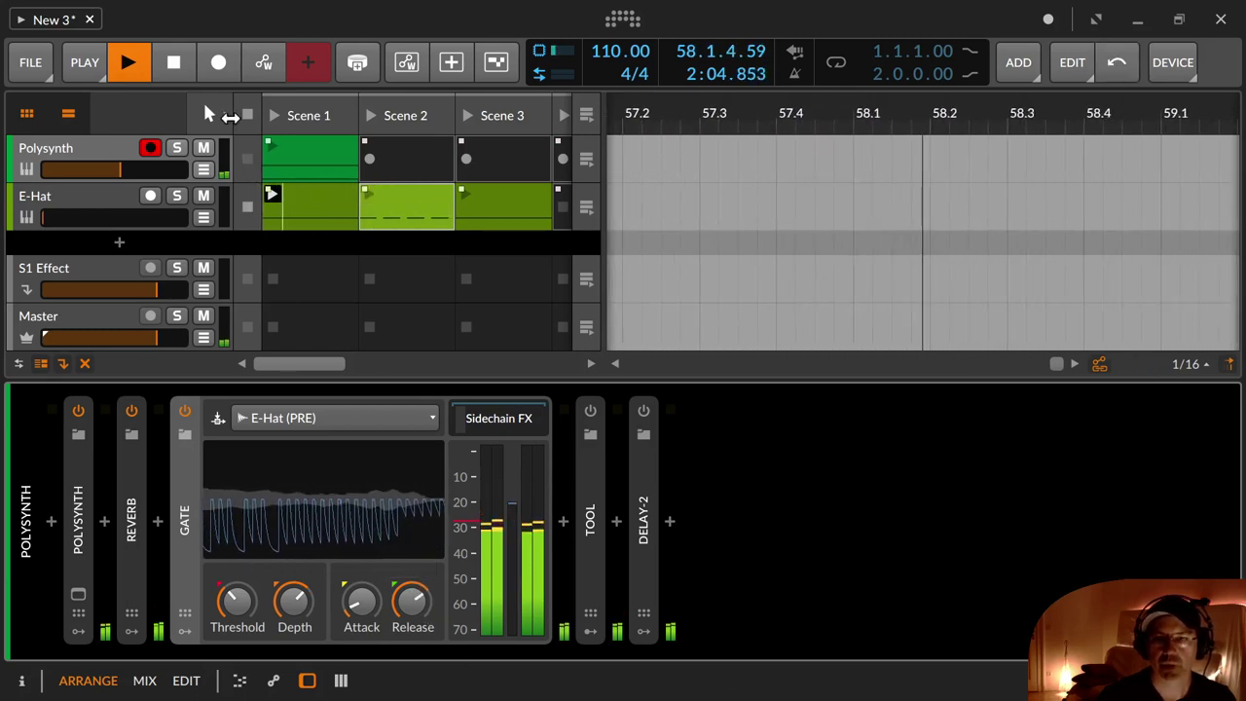
{"action": "left_click", "coordinate": [272, 148]}
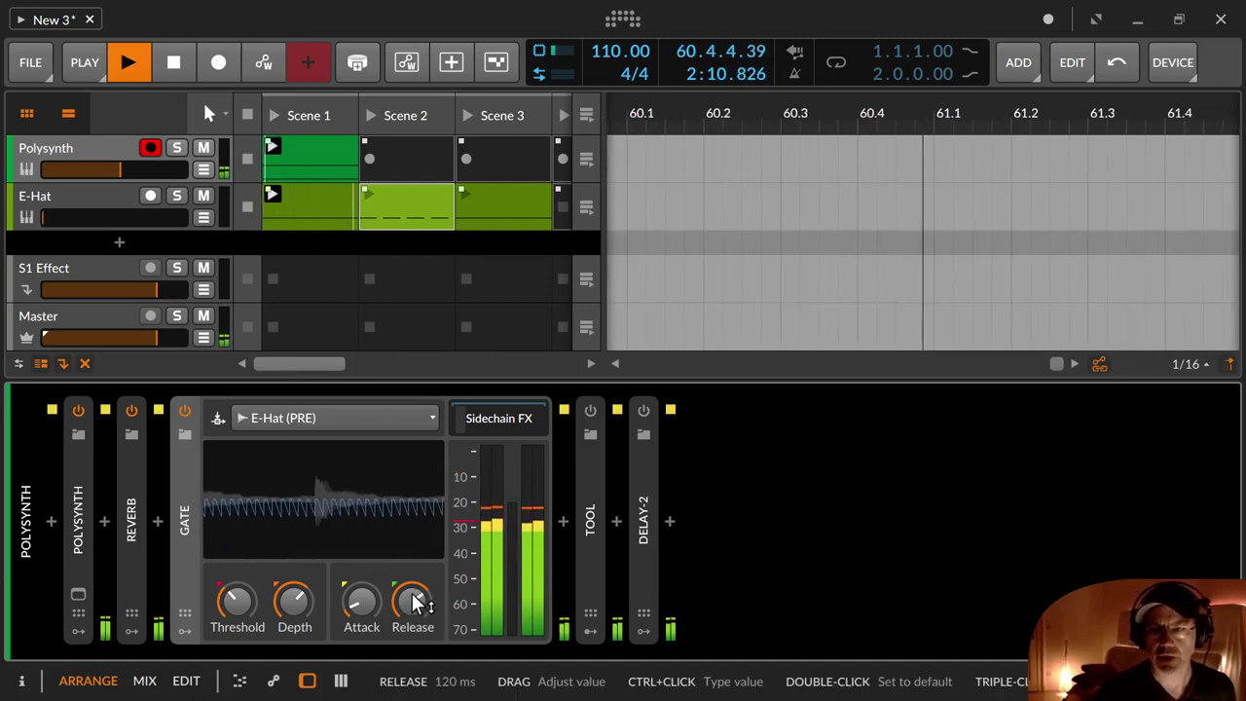
{"action": "left_click_drag", "start_coordinate": [412, 601], "coordinate": [412, 610]}
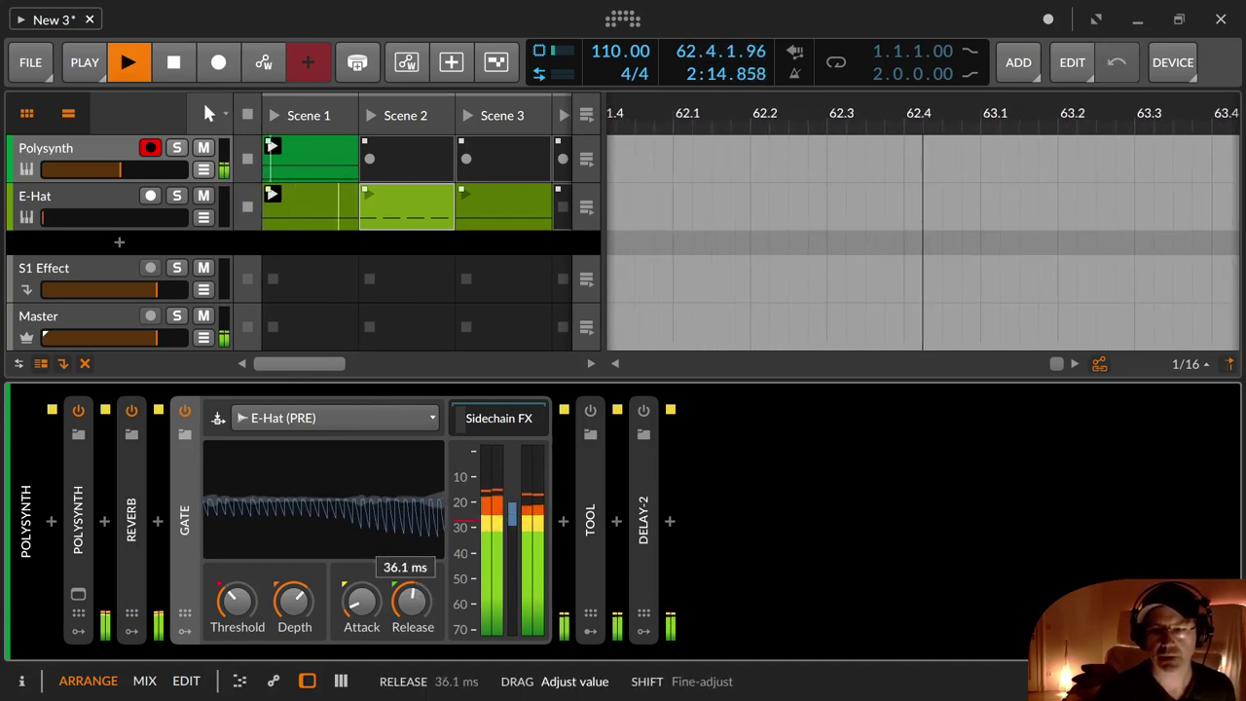
{"action": "left_click_drag", "start_coordinate": [412, 602], "coordinate": [404, 603]}
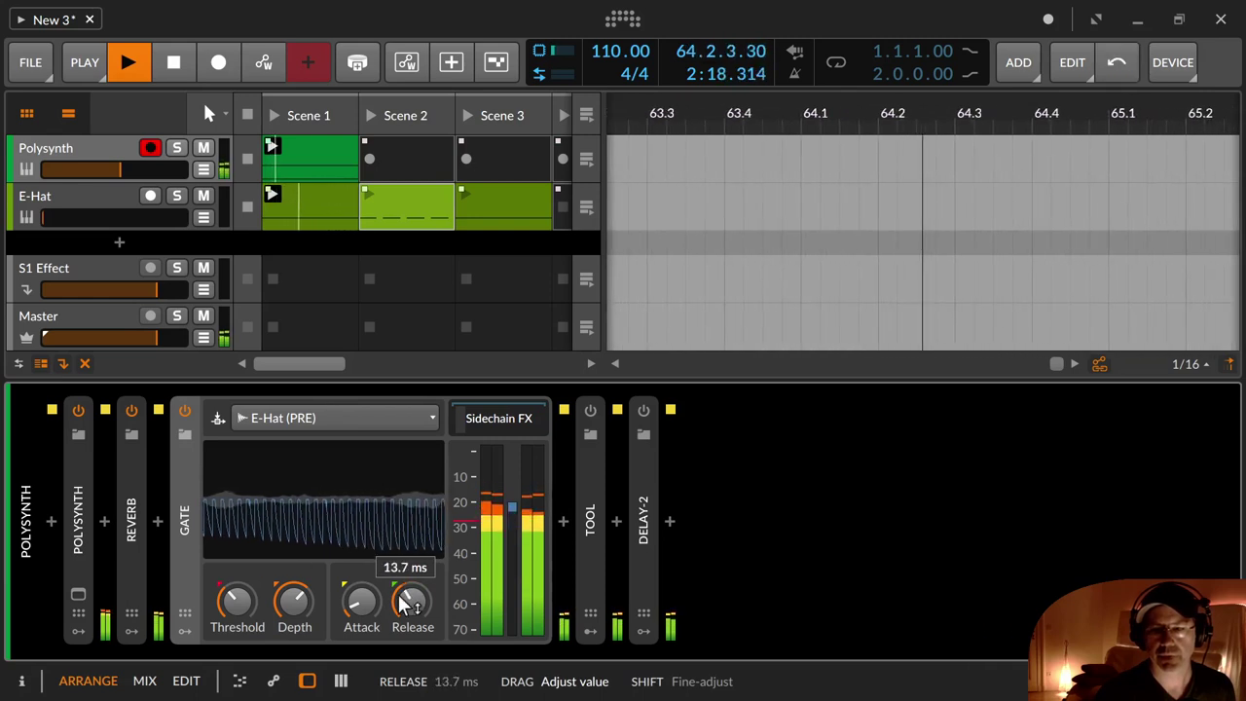
Activate Delay-1 in the Gate's Sidechain FX with a 211 ms time, audition it with E-Hat's clips, and stop playback.
{"action": "left_click", "coordinate": [486, 420]}
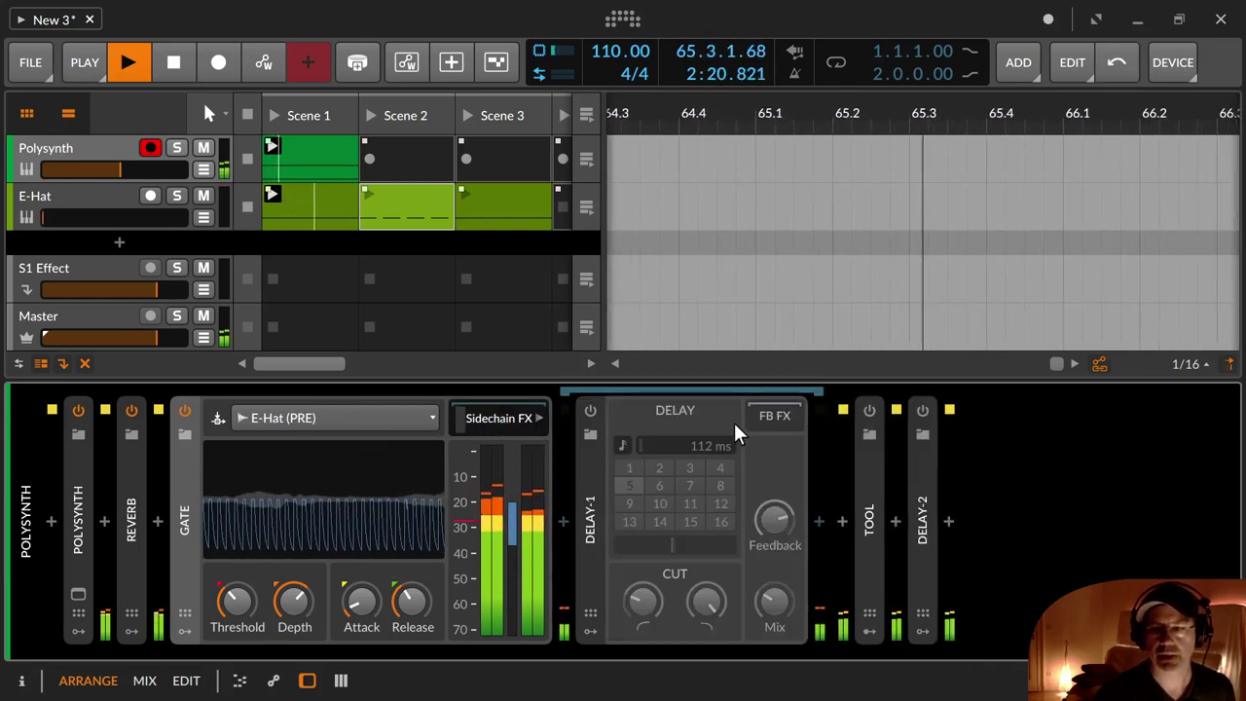
{"action": "left_click", "coordinate": [591, 411]}
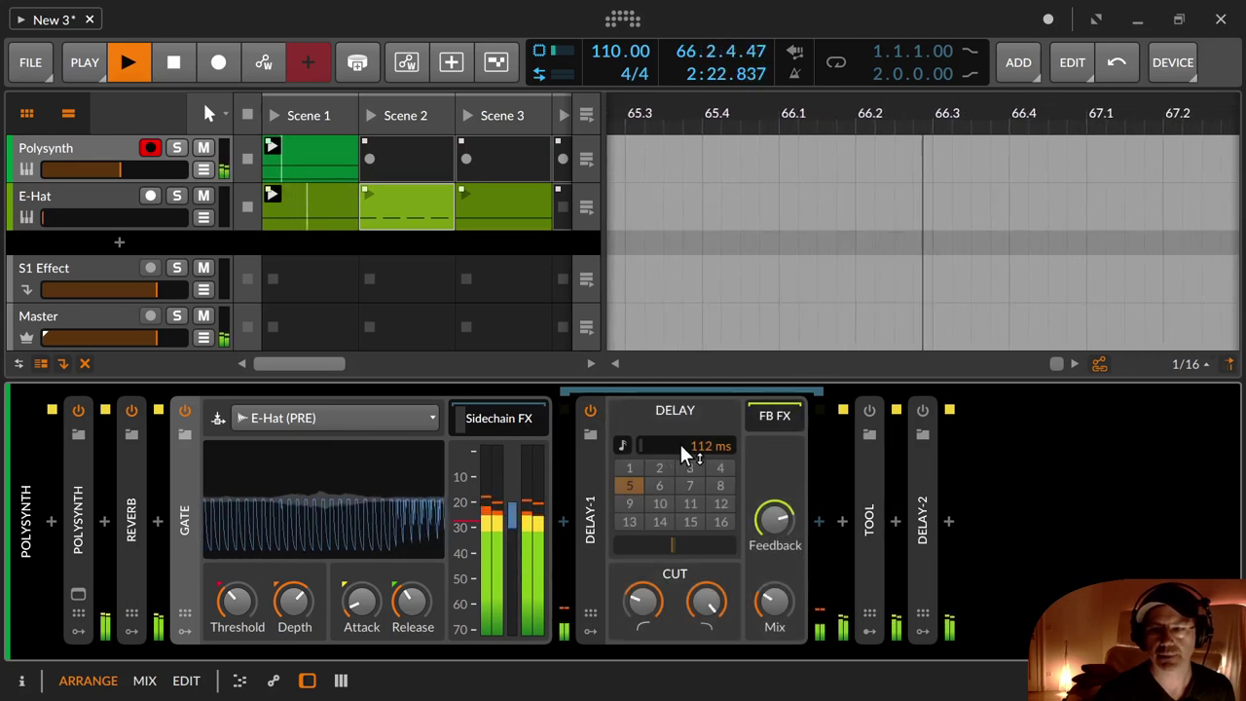
{"action": "left_click_drag", "start_coordinate": [679, 446], "coordinate": [680, 352]}
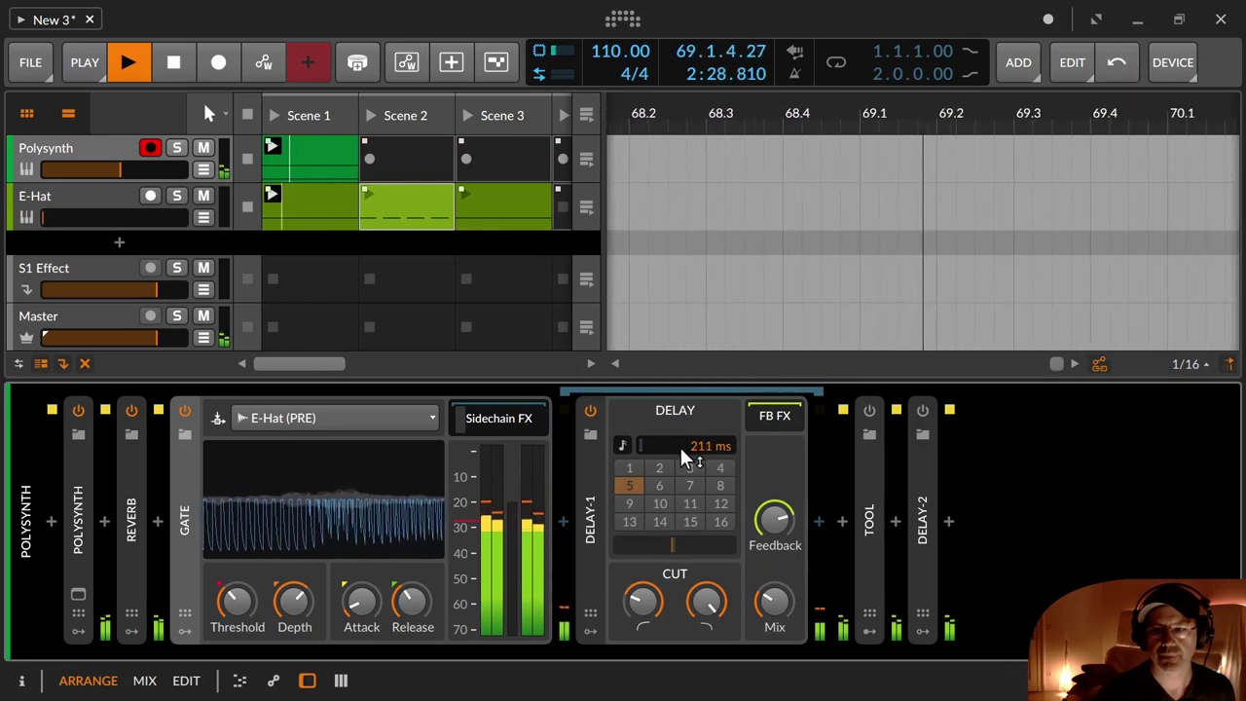
{"action": "left_click", "coordinate": [369, 192]}
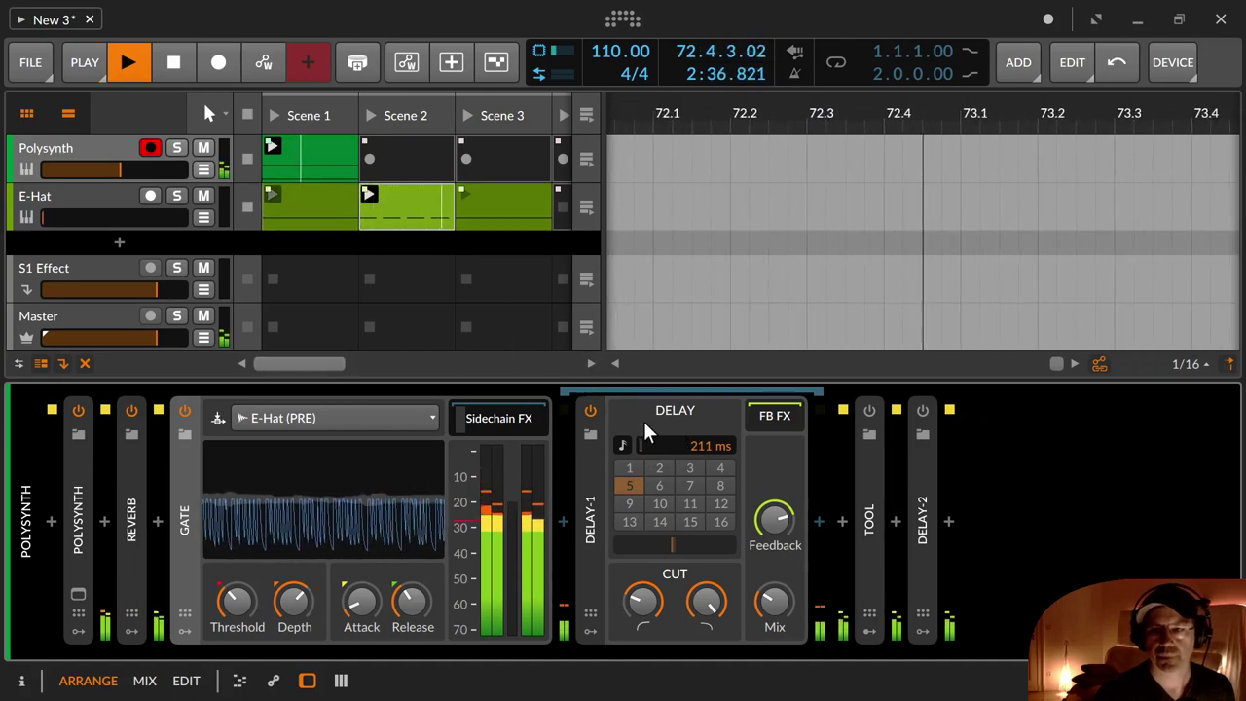
{"action": "key", "text": "space"}
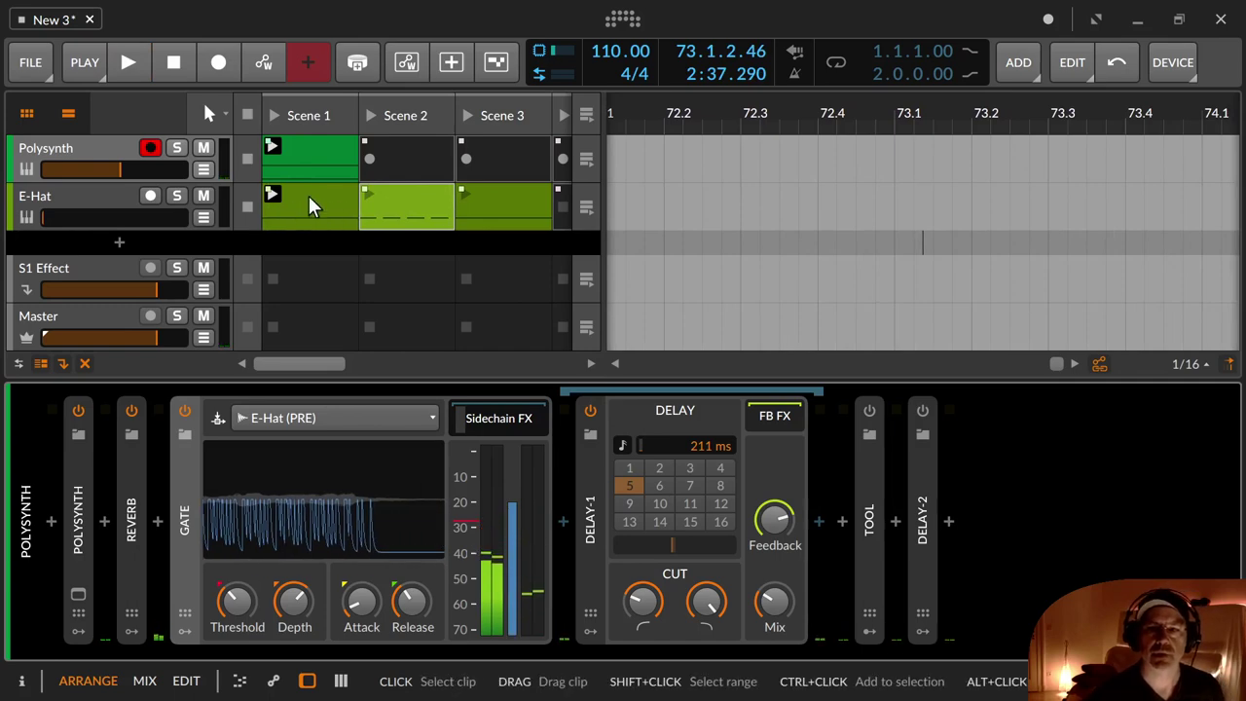
Select Polysynth's Scene 1 clip, deactivate Delay-1 and hide the Gate's Sidechain FX chain.
{"action": "left_click", "coordinate": [307, 193]}
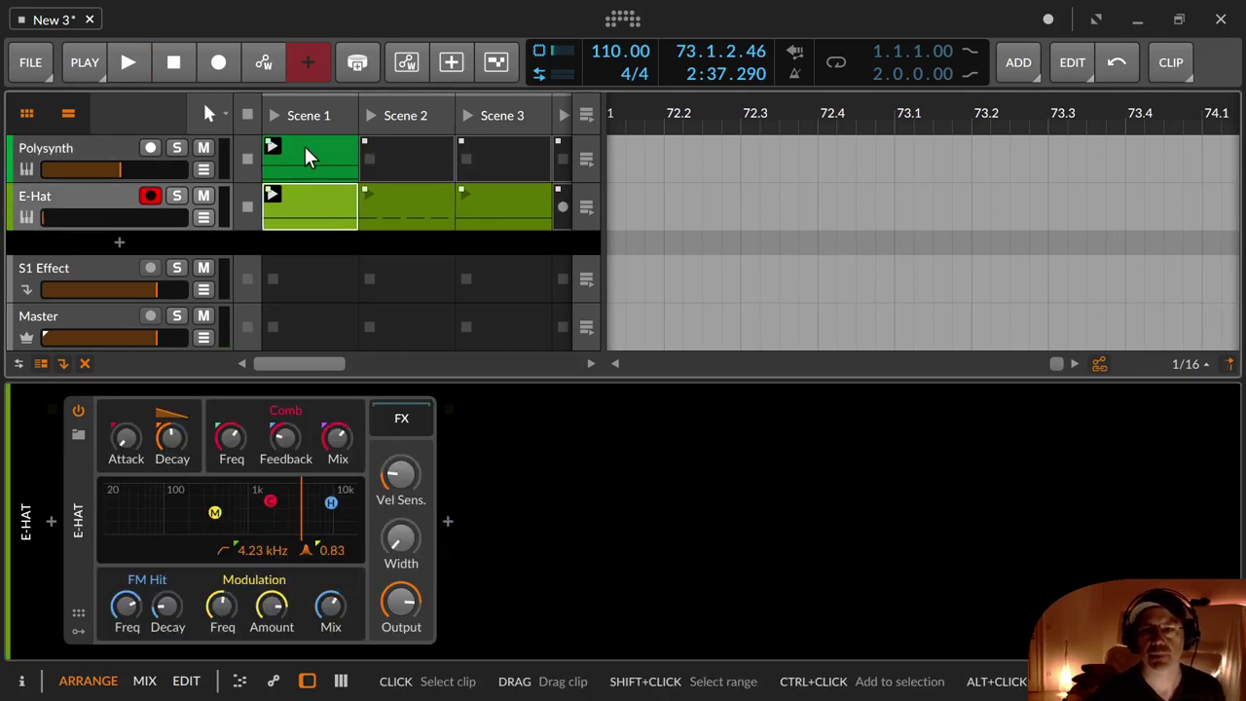
{"action": "left_click", "coordinate": [305, 148]}
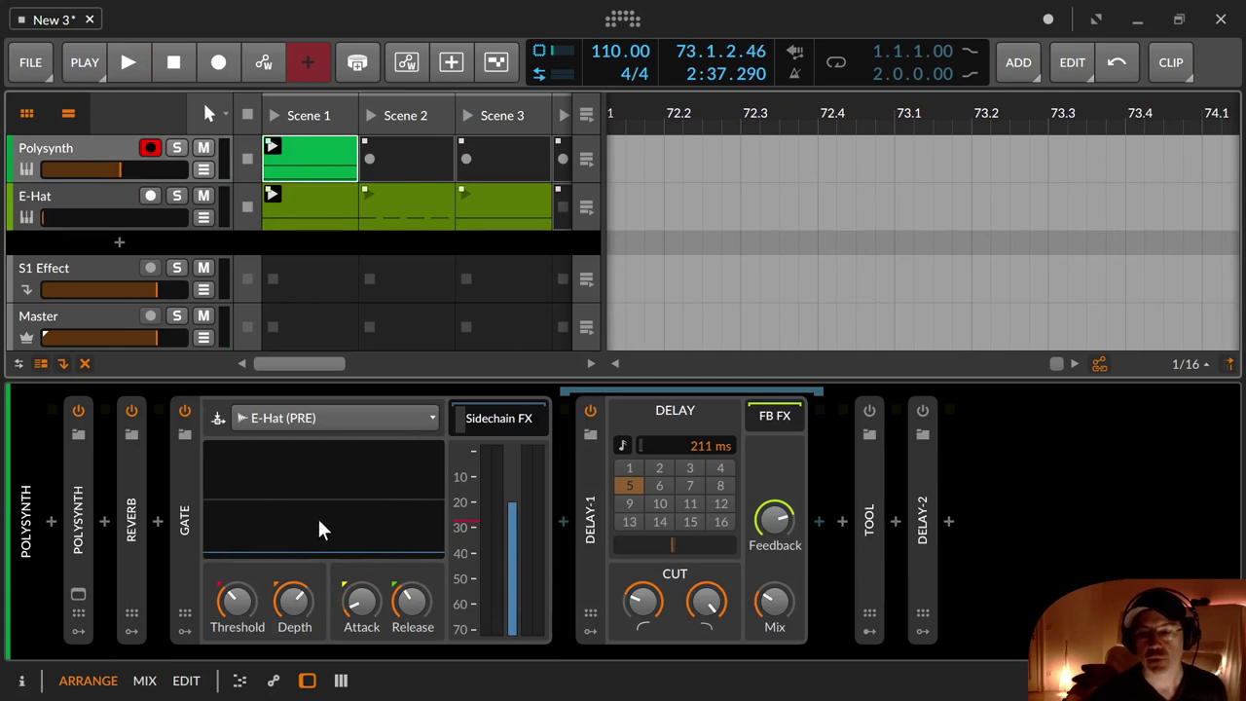
{"action": "left_click", "coordinate": [591, 411]}
{"action": "left_click", "coordinate": [480, 420]}
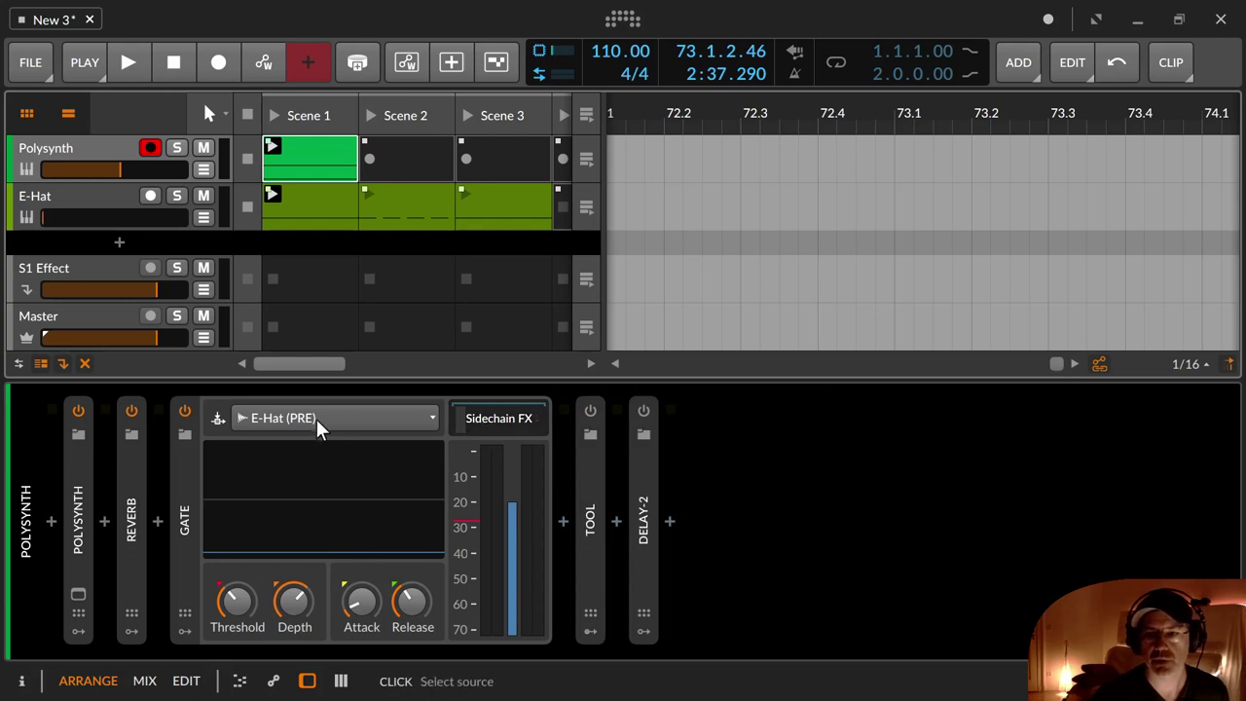
Launch Scene 1, lower the Gate's Depth and try Release times from 1.00 s down to about 22.2 ms.
{"action": "left_click", "coordinate": [275, 118]}
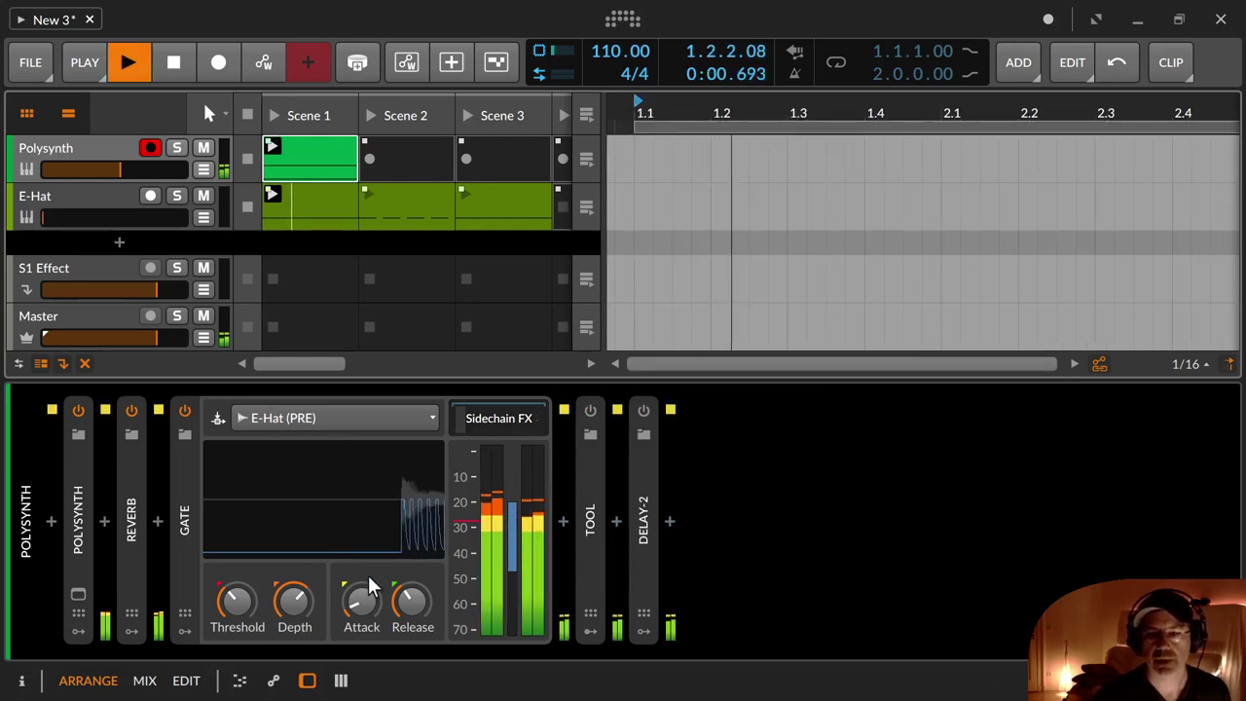
{"action": "mouse_move", "coordinate": [296, 596]}
{"action": "left_mouse_down"}
{"action": "mouse_move", "coordinate": [296, 648]}
{"action": "mouse_move", "coordinate": [296, 609]}
{"action": "left_mouse_up"}
{"action": "left_click_drag", "start_coordinate": [413, 602], "coordinate": [413, 560]}
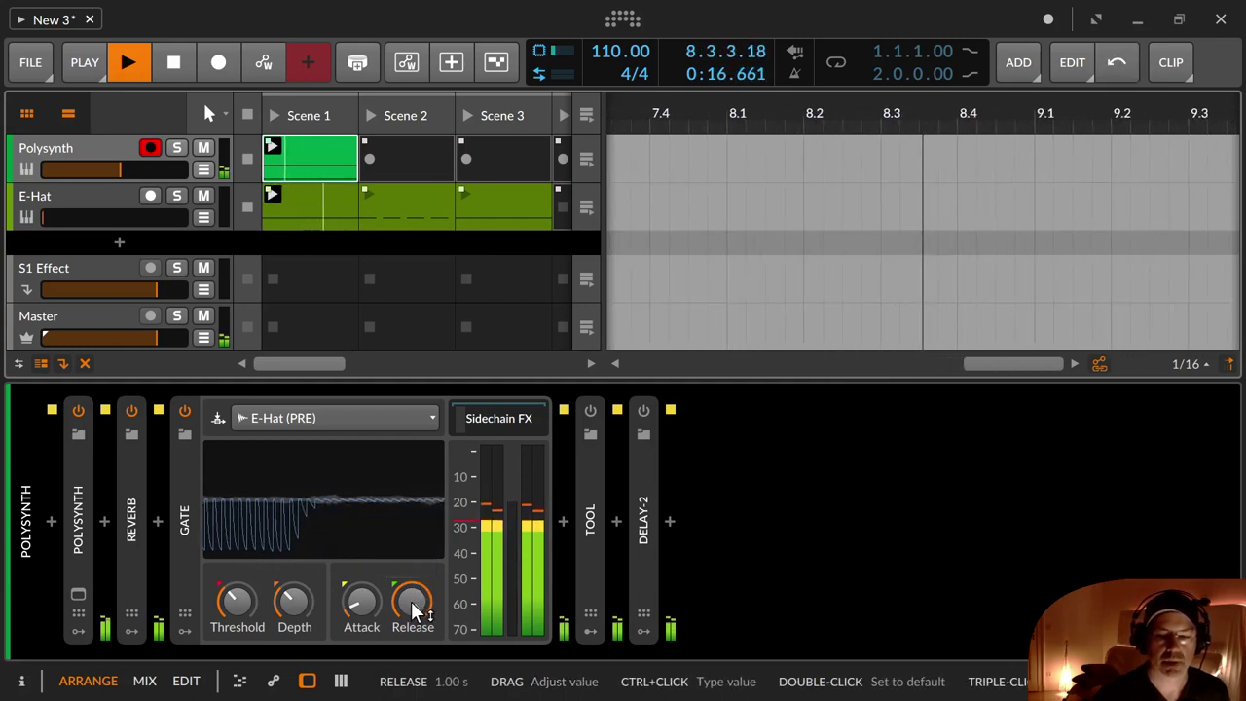
{"action": "left_click_drag", "start_coordinate": [416, 611], "coordinate": [416, 617]}
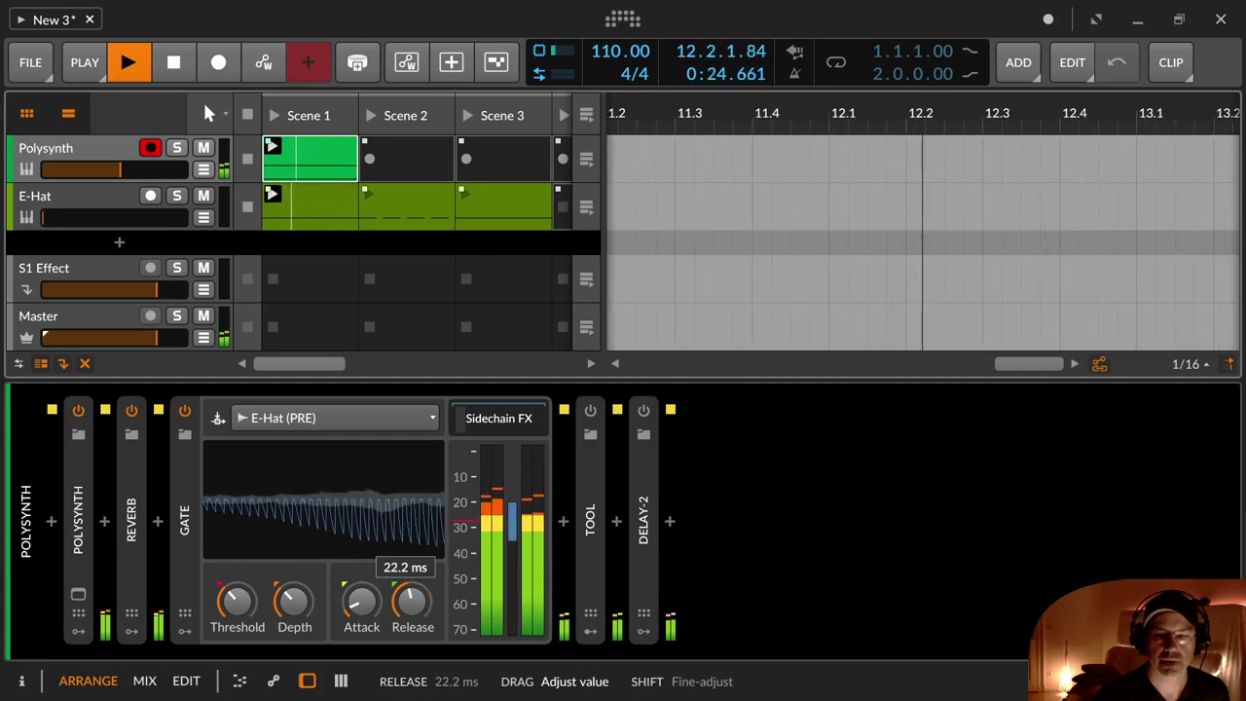
Set the Gate's Attack to 0.10 ms, raise its Release to the maximum and stop playback.
{"action": "left_click_drag", "start_coordinate": [415, 618], "coordinate": [412, 589]}
{"action": "left_click_drag", "start_coordinate": [412, 601], "coordinate": [365, 630]}
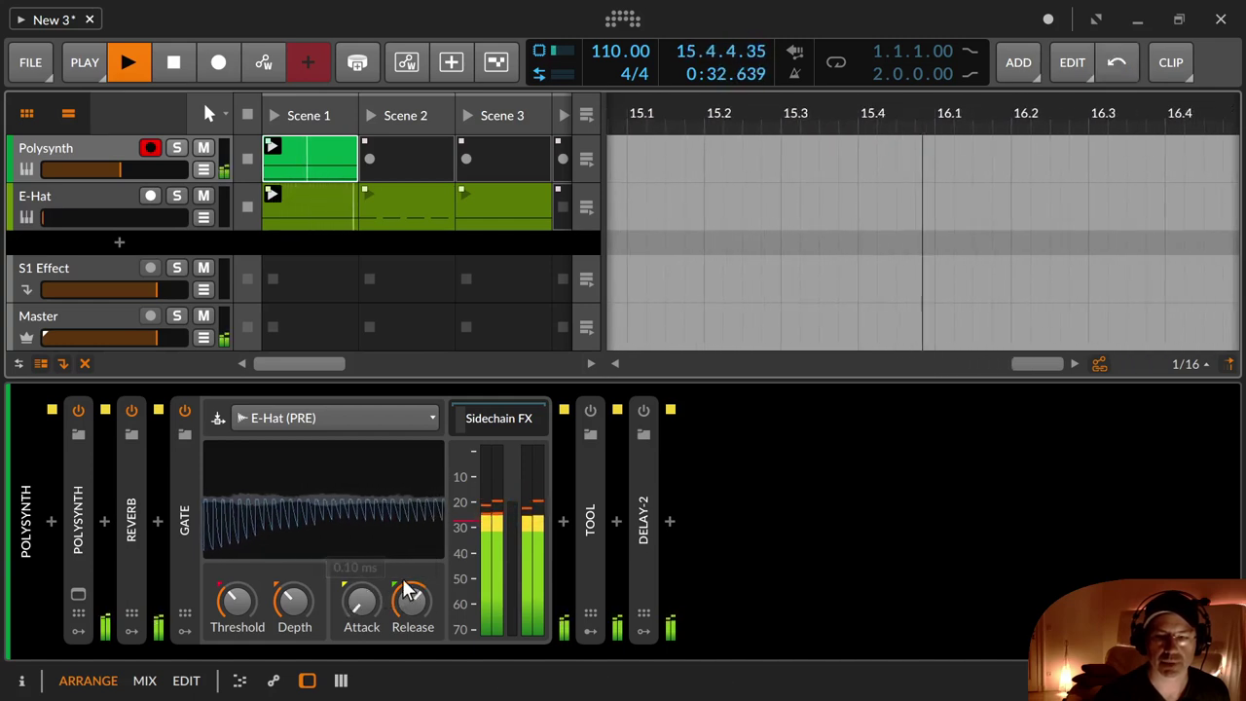
{"action": "left_click_drag", "start_coordinate": [410, 595], "coordinate": [412, 505]}
{"action": "key", "text": "space"}
{"action": "left_click_drag", "start_coordinate": [368, 613], "coordinate": [368, 641]}
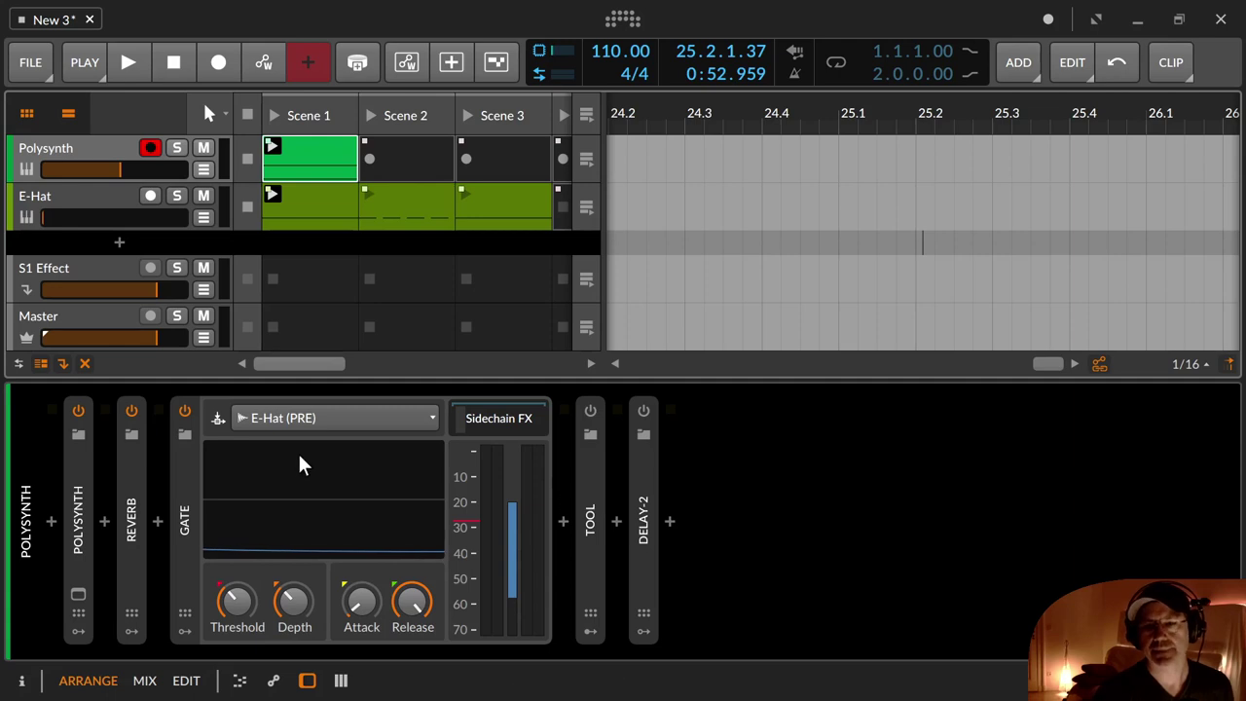
Deactivate and collapse the Gate, and activate the expanded Tool device with its Classic LFO modulator shown.
{"action": "double_click", "coordinate": [187, 457]}
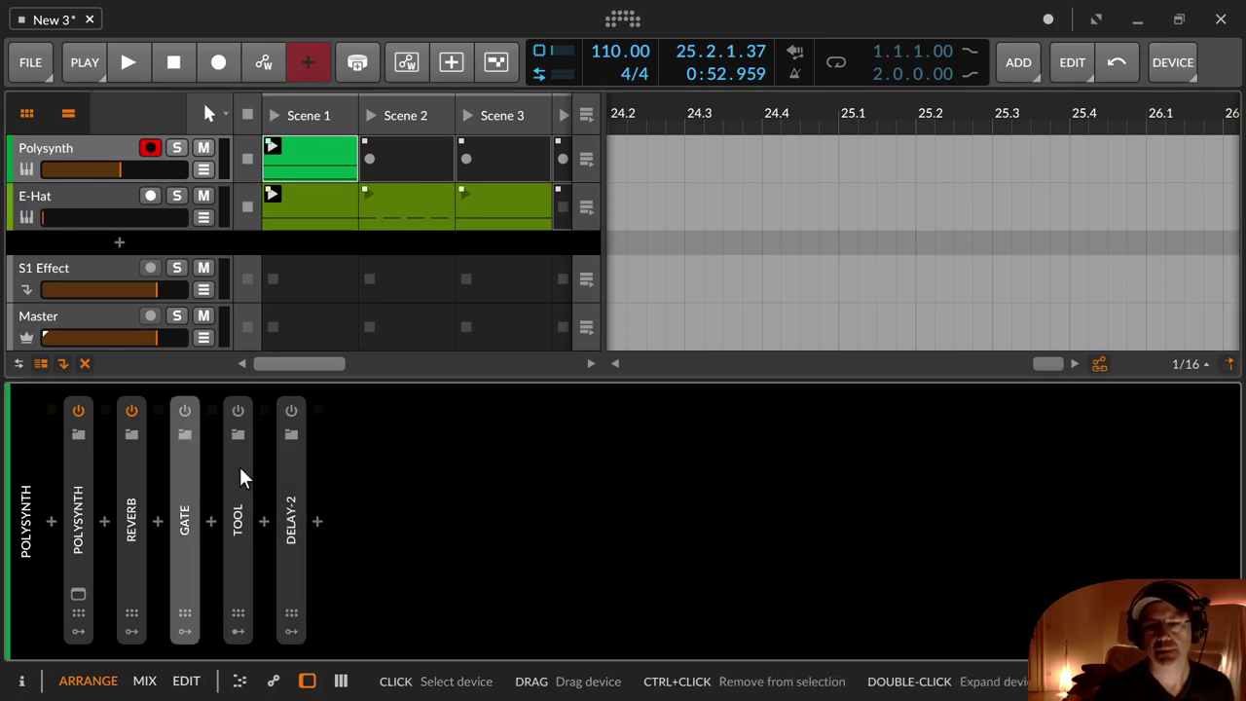
{"action": "double_click", "coordinate": [241, 465]}
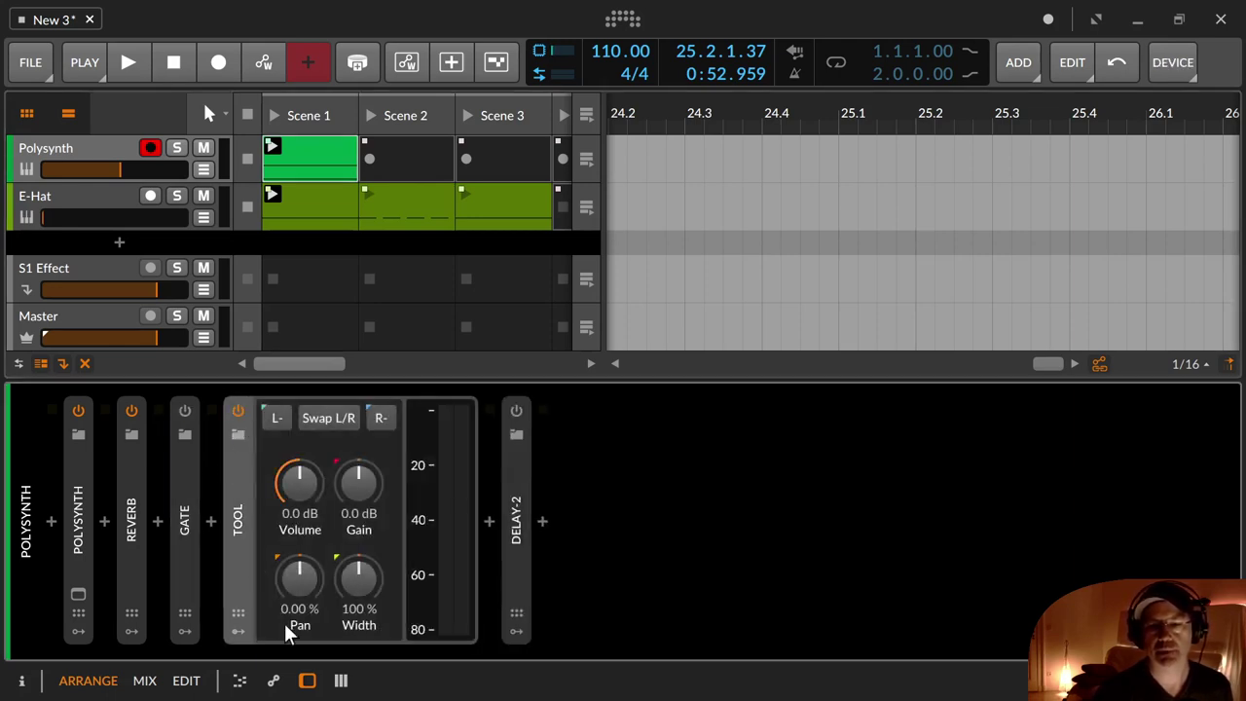
{"action": "left_click", "coordinate": [238, 630]}
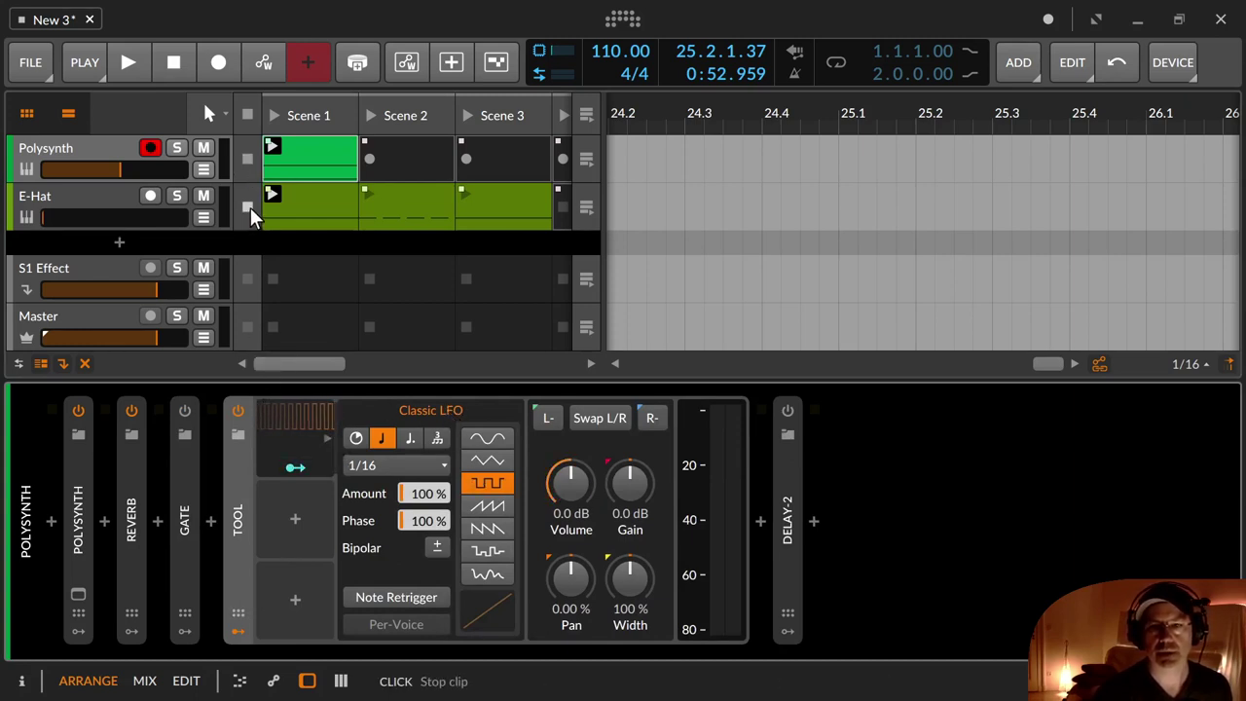
Play Scene 1 to audition the Tool's LFO volume modulation, stop playback and select E-Hat's Scene 1 clip.
{"action": "left_click", "coordinate": [272, 118]}
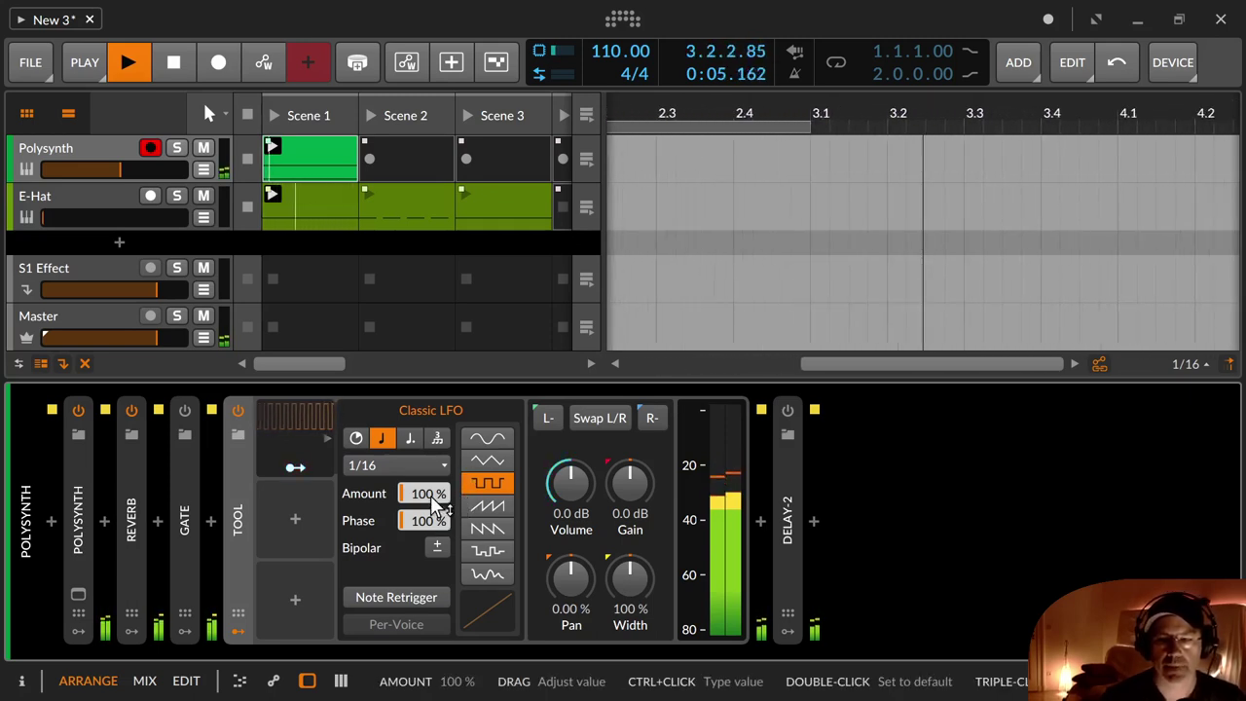
{"action": "left_click_drag", "start_coordinate": [428, 494], "coordinate": [428, 387]}
{"action": "key", "text": "space"}
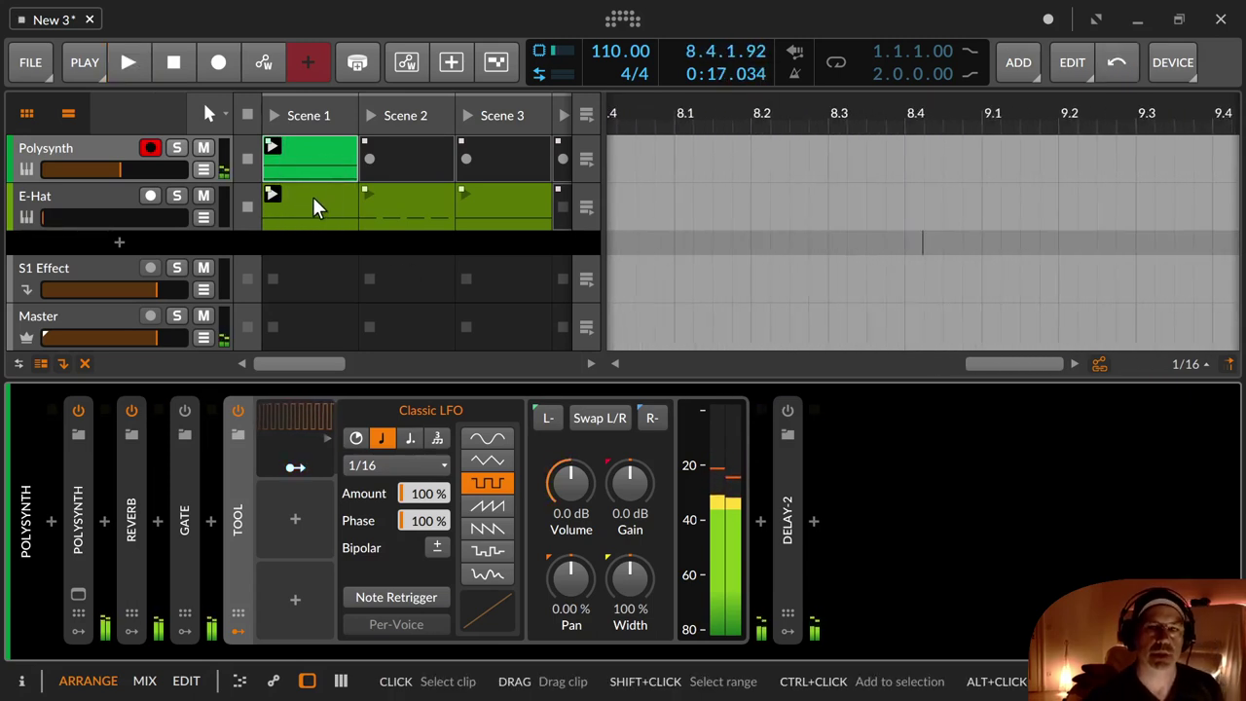
{"action": "left_click", "coordinate": [309, 195]}
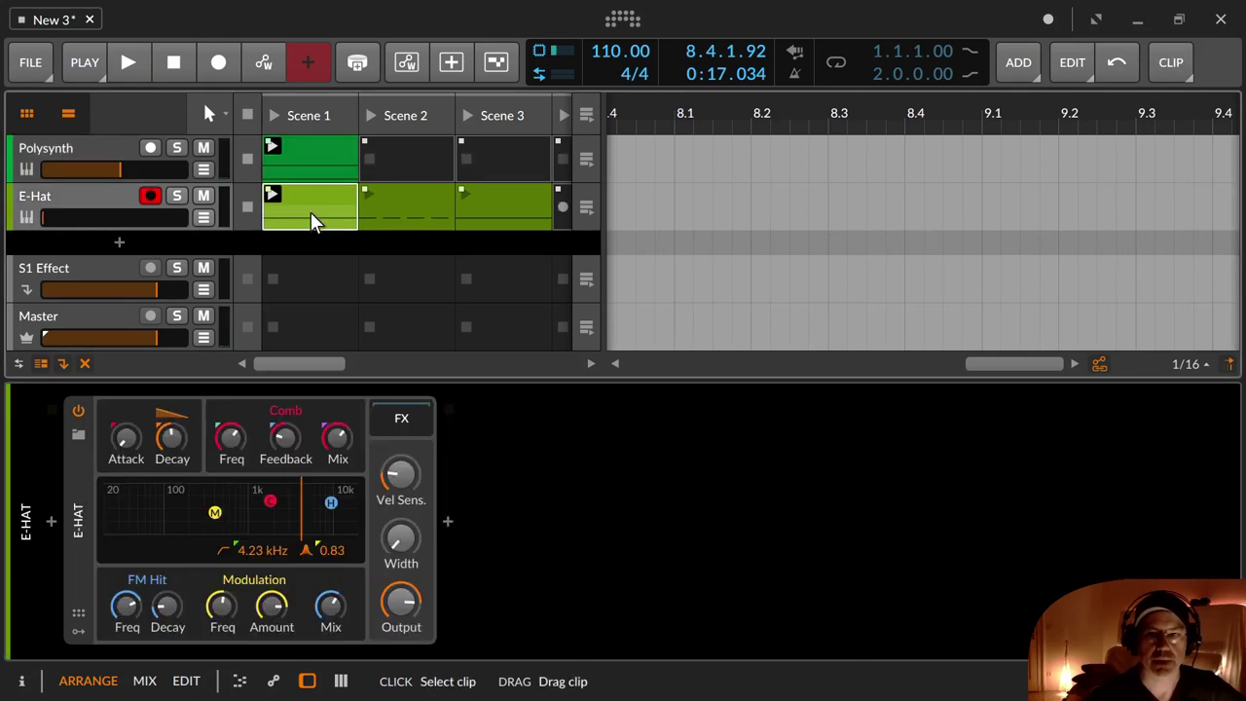
Launch E-Hat's Scene 2 clip and audition it through Polysynth's expanded, active Gate with the Tool deactivated, shortening the Gate's Release.
{"action": "left_click", "coordinate": [367, 196]}
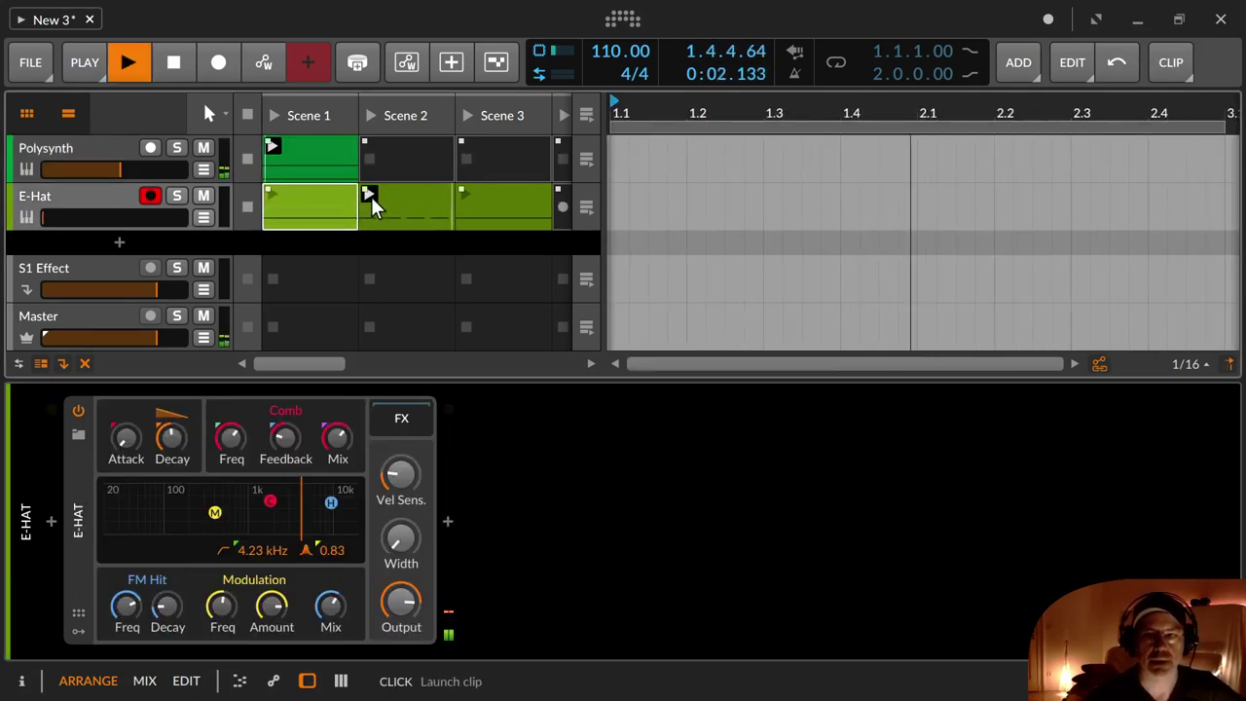
{"action": "left_click", "coordinate": [107, 156]}
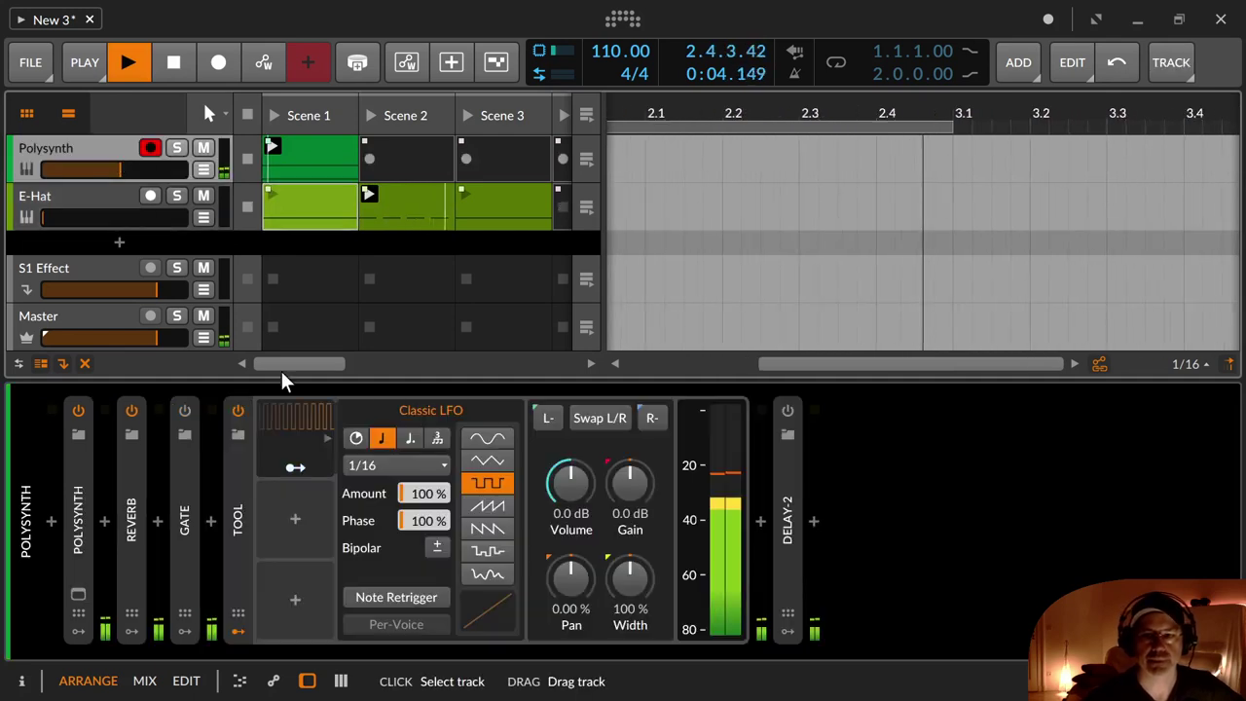
{"action": "left_click", "coordinate": [238, 412]}
{"action": "left_click", "coordinate": [180, 487]}
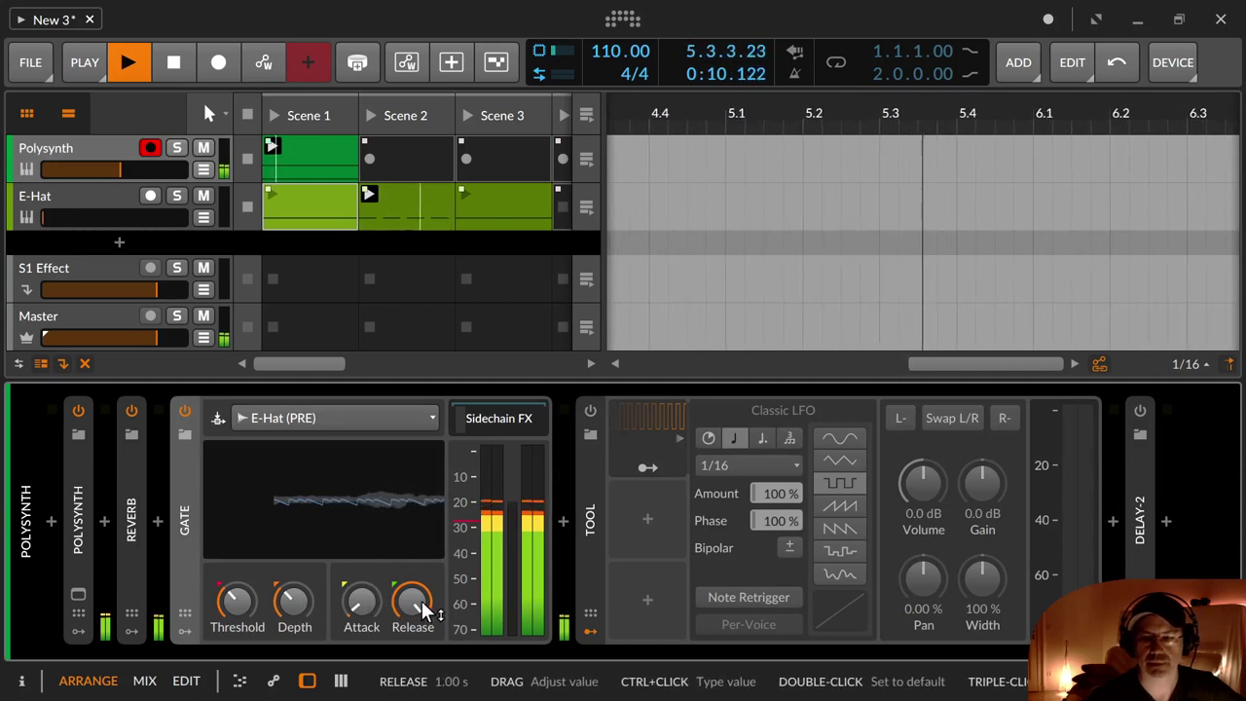
{"action": "mouse_move", "coordinate": [412, 598]}
{"action": "left_mouse_down"}
{"action": "mouse_move", "coordinate": [412, 575]}
{"action": "mouse_move", "coordinate": [412, 596]}
{"action": "left_mouse_up"}
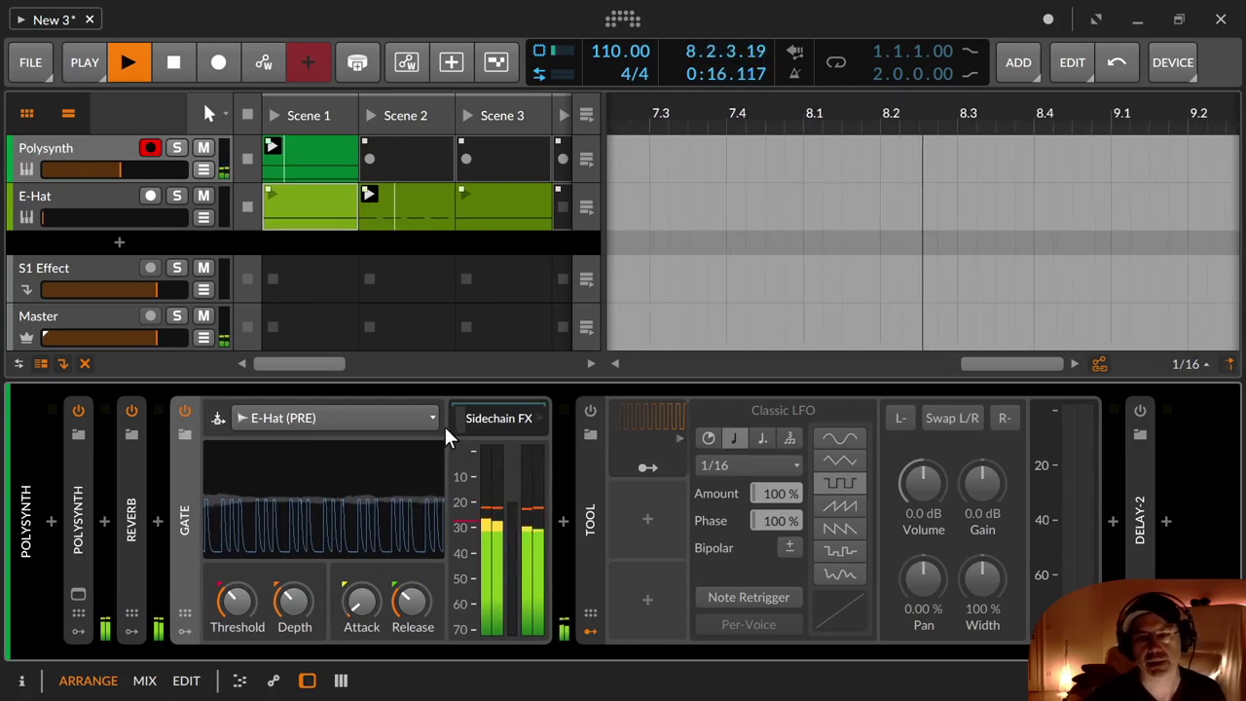
Stop playback, deactivate the Gate and activate the Tool with its Classic LFO modulator.
{"action": "left_click", "coordinate": [185, 410]}
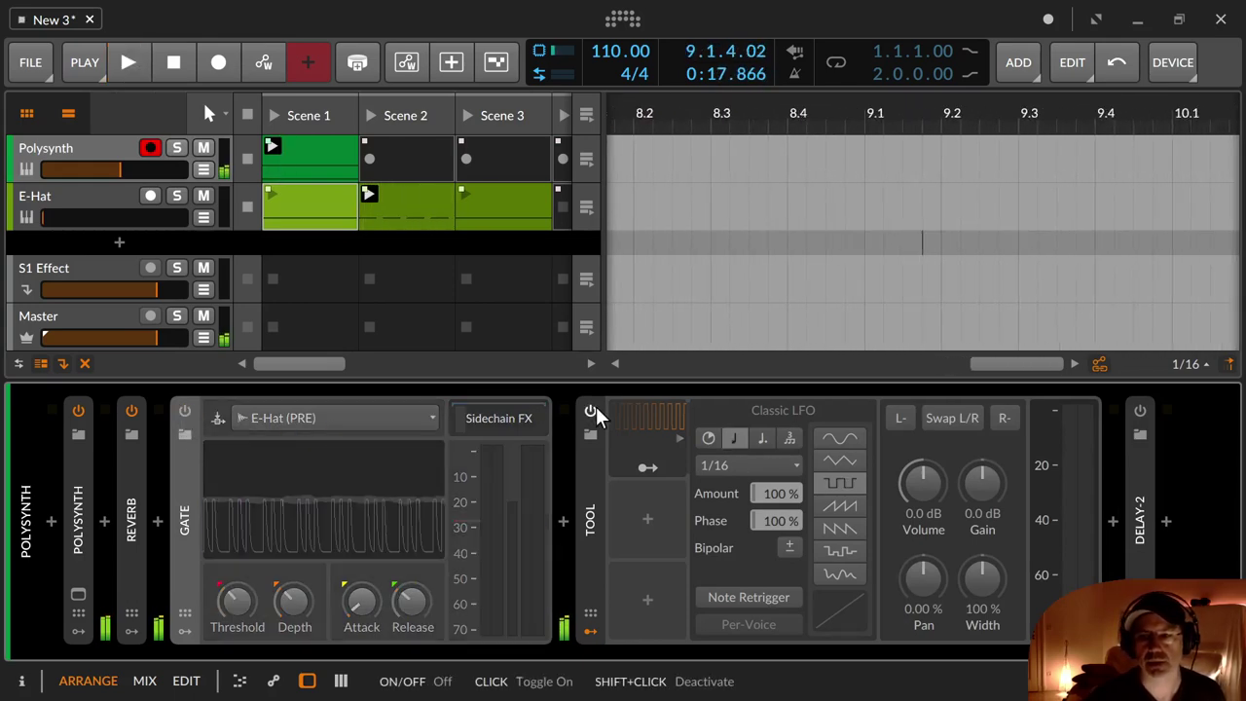
{"action": "left_click", "coordinate": [590, 410]}
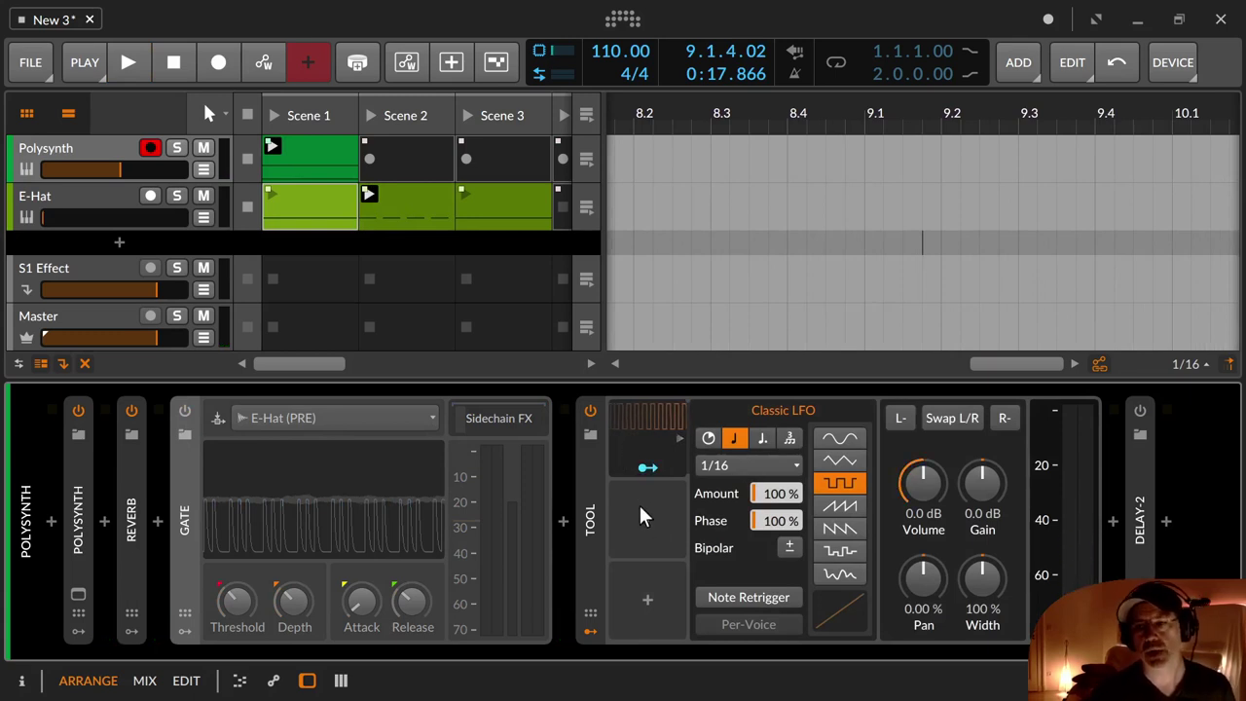
{"action": "right_click", "coordinate": [778, 488]}
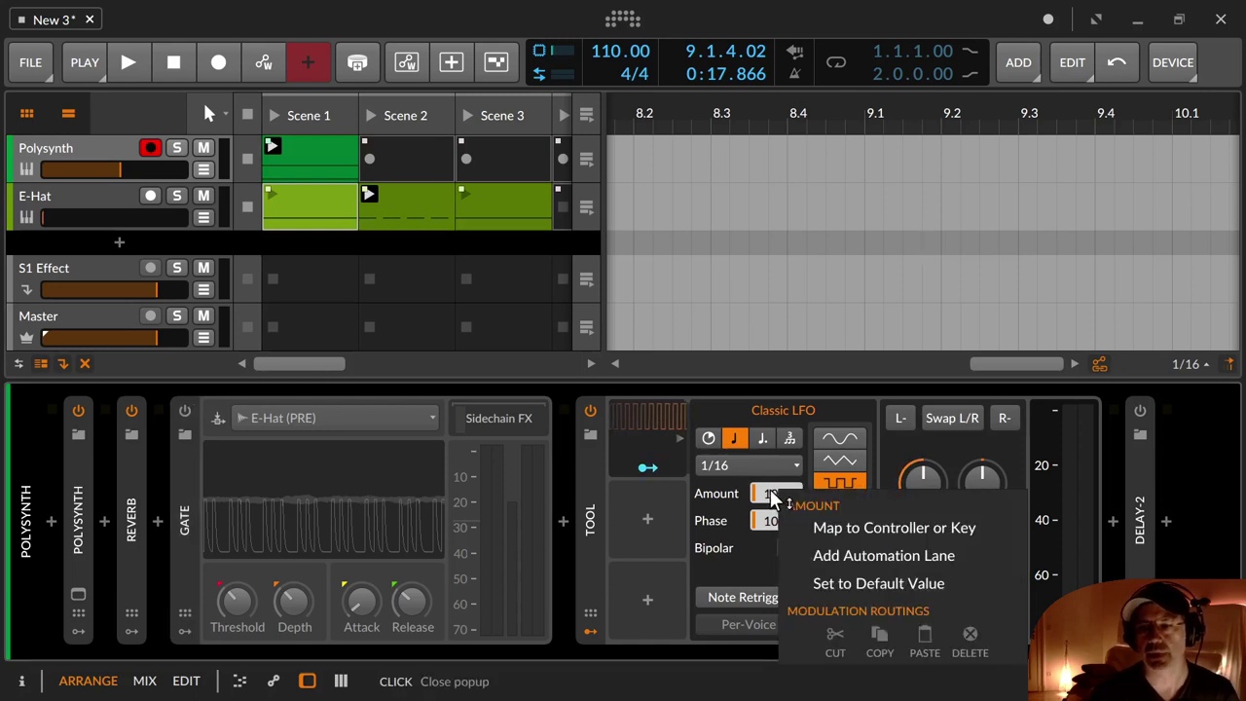
{"action": "left_click", "coordinate": [740, 490]}
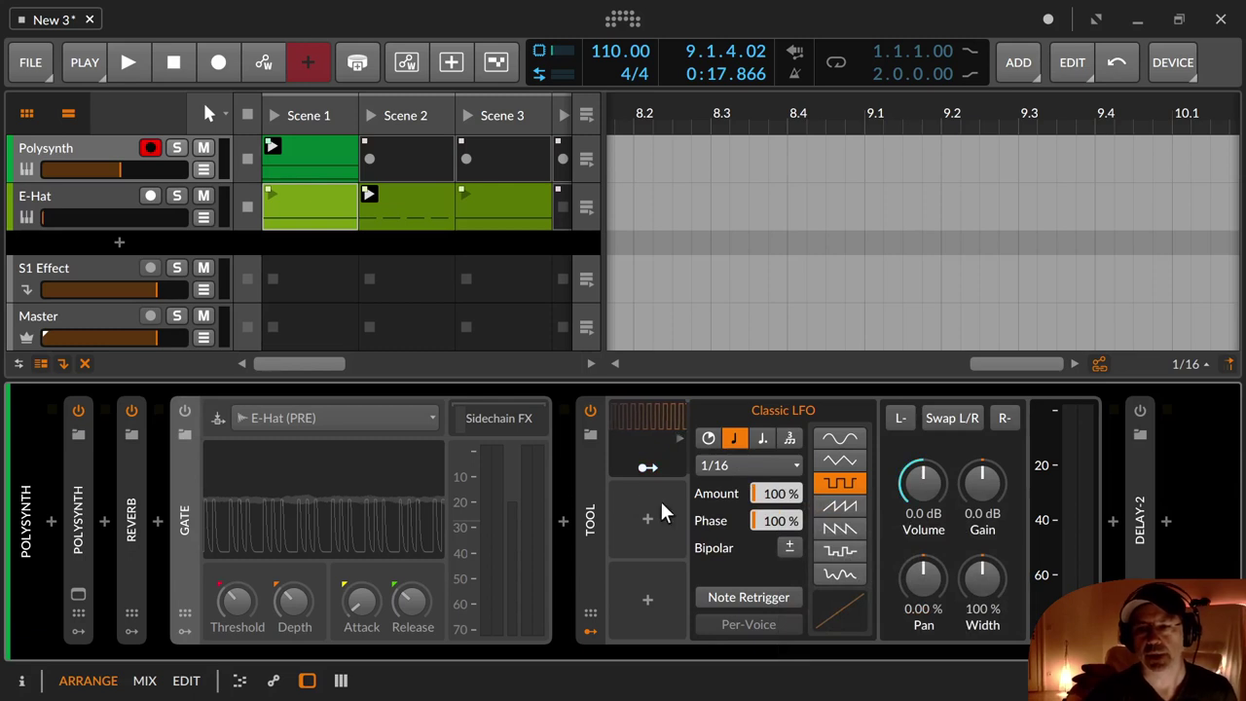
Collapse the Tool device along with its modulator view and activate the Gate.
{"action": "double_click", "coordinate": [583, 502]}
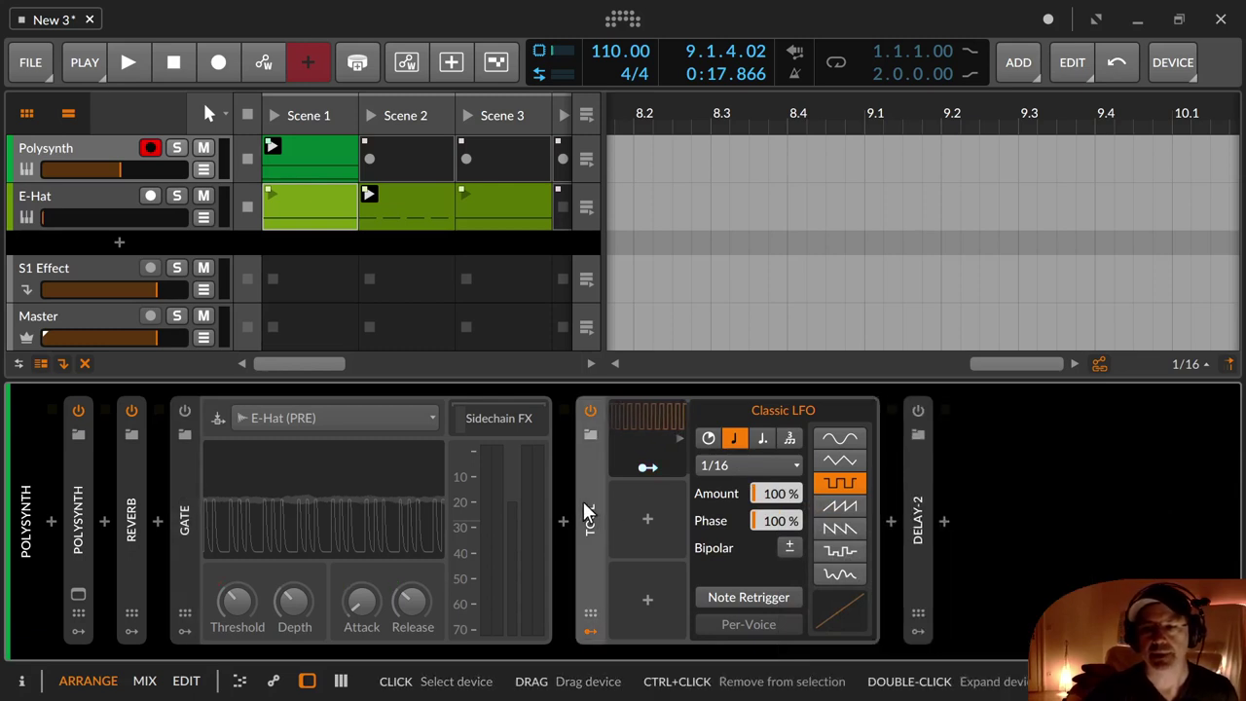
{"action": "left_click", "coordinate": [590, 631]}
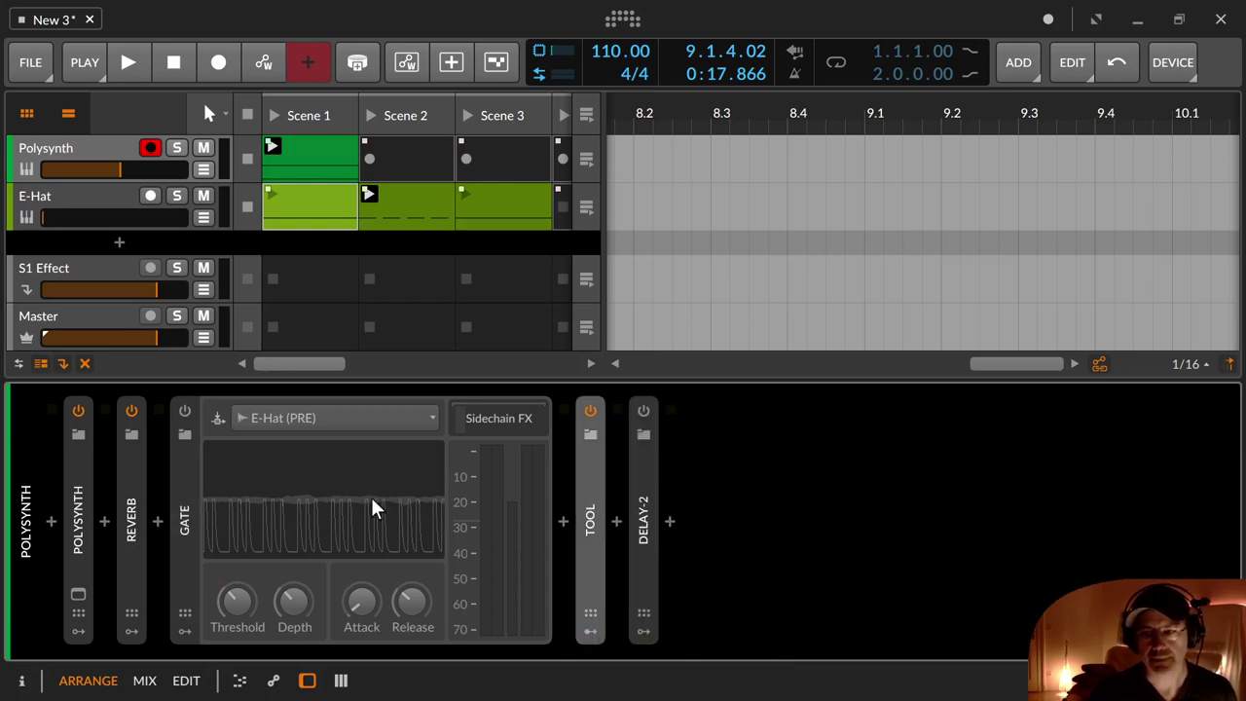
{"action": "left_click", "coordinate": [181, 414]}
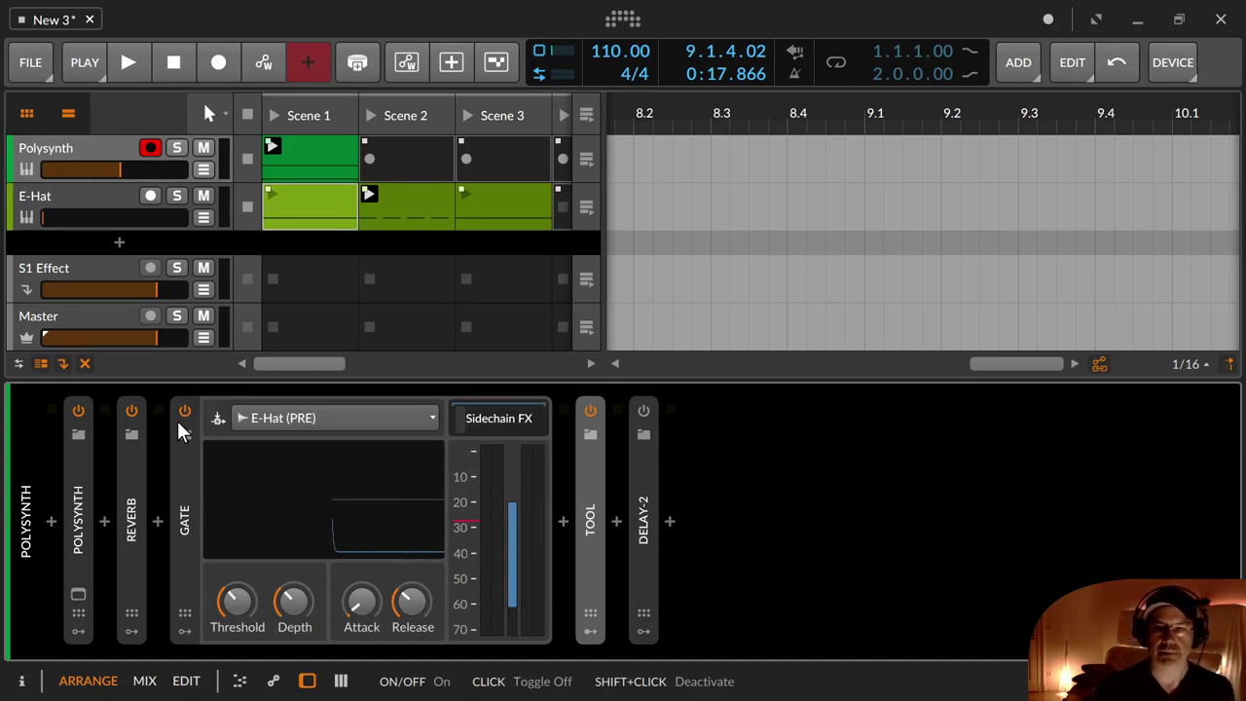